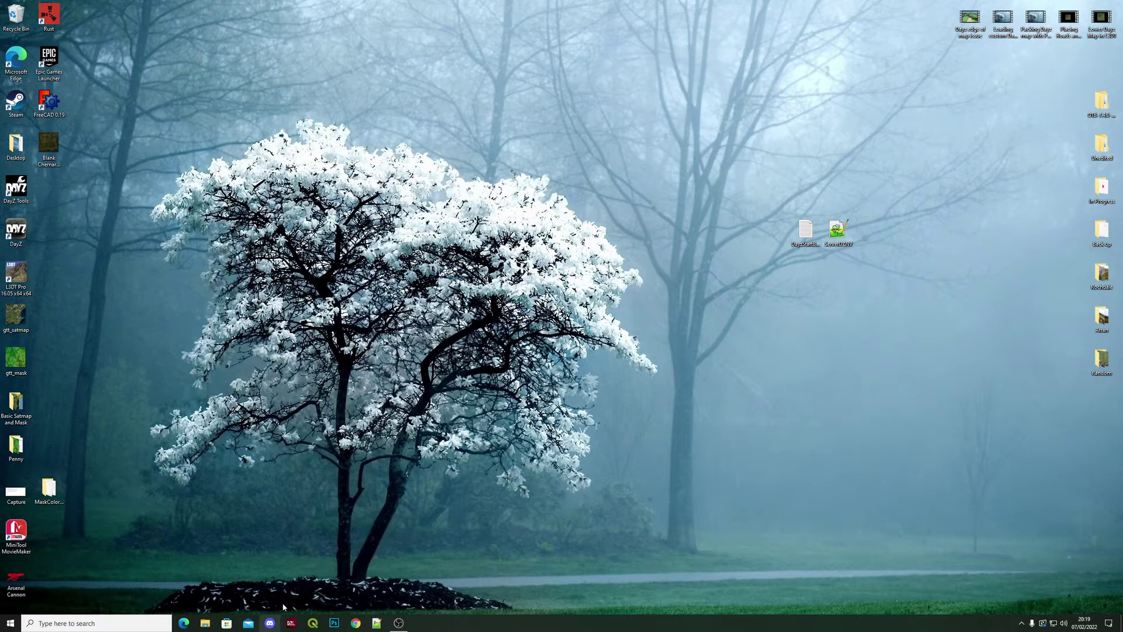
Step: Check the mpmissions subfolder of the DayZ game folder, and view the ServerDZNV configuration file on the desktop
left_click(206, 624)
double_click(341, 239)
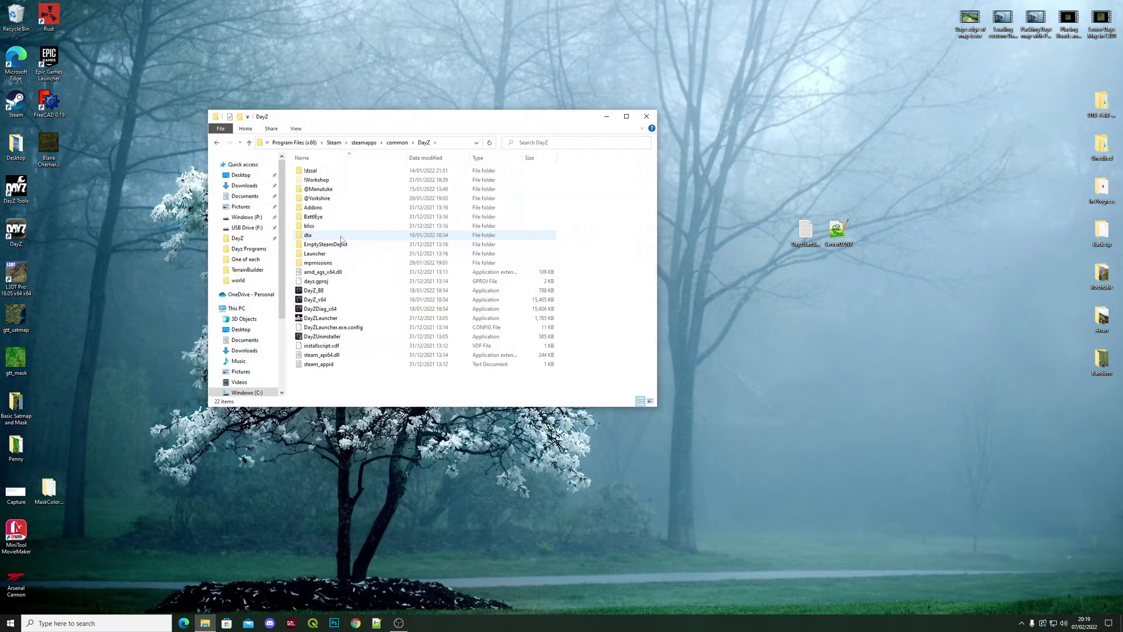
left_click(317, 200)
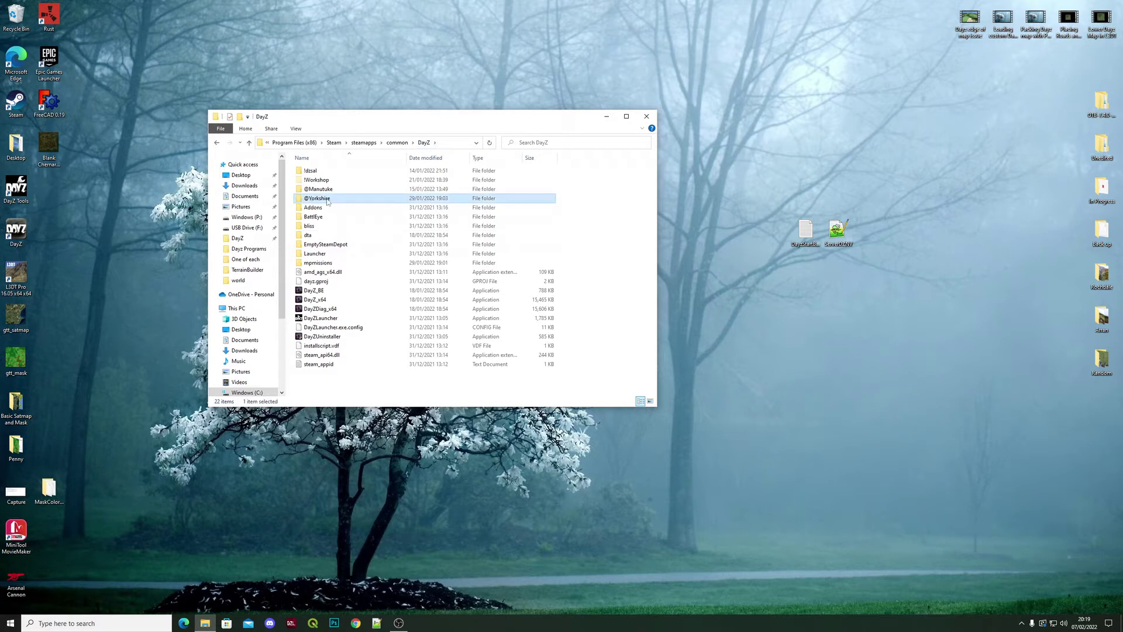
double_click(325, 263)
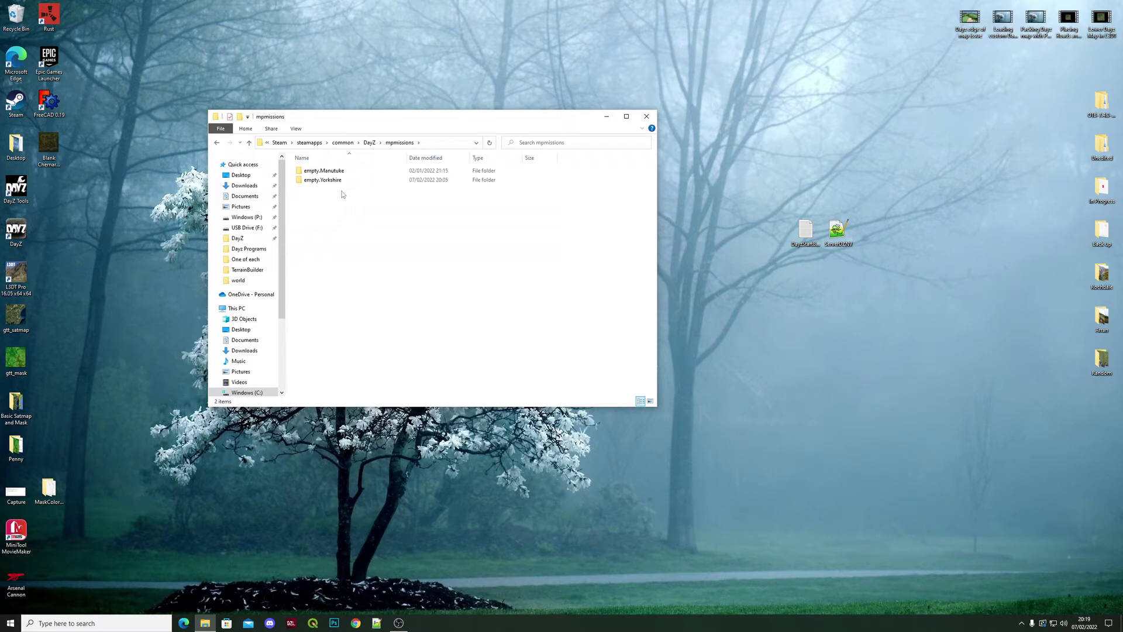
left_click(217, 143)
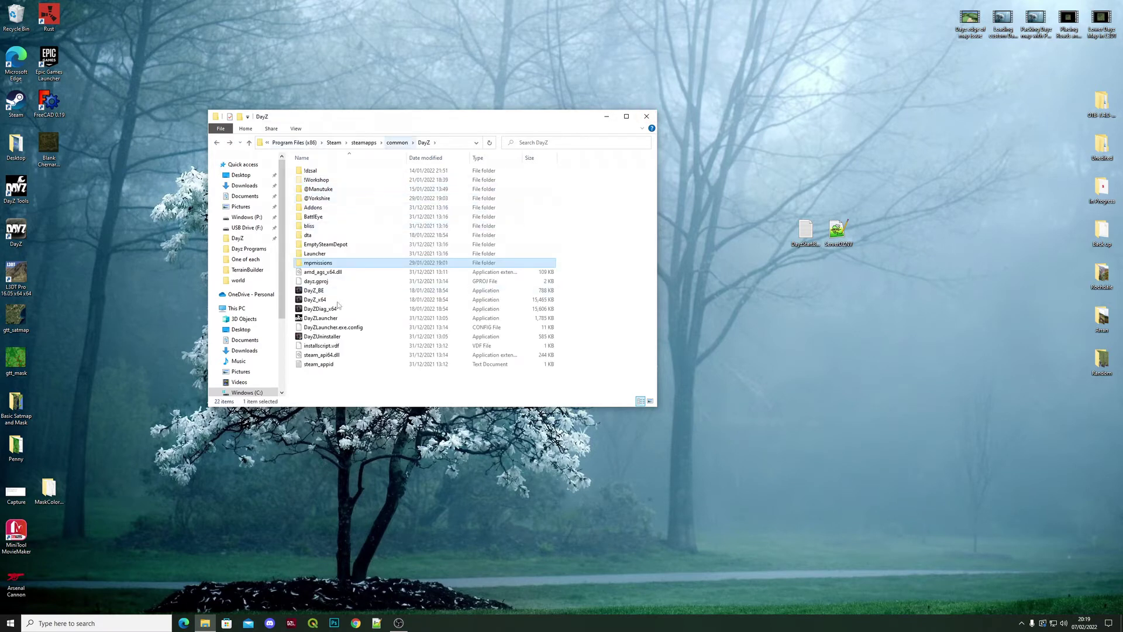
left_click(647, 117)
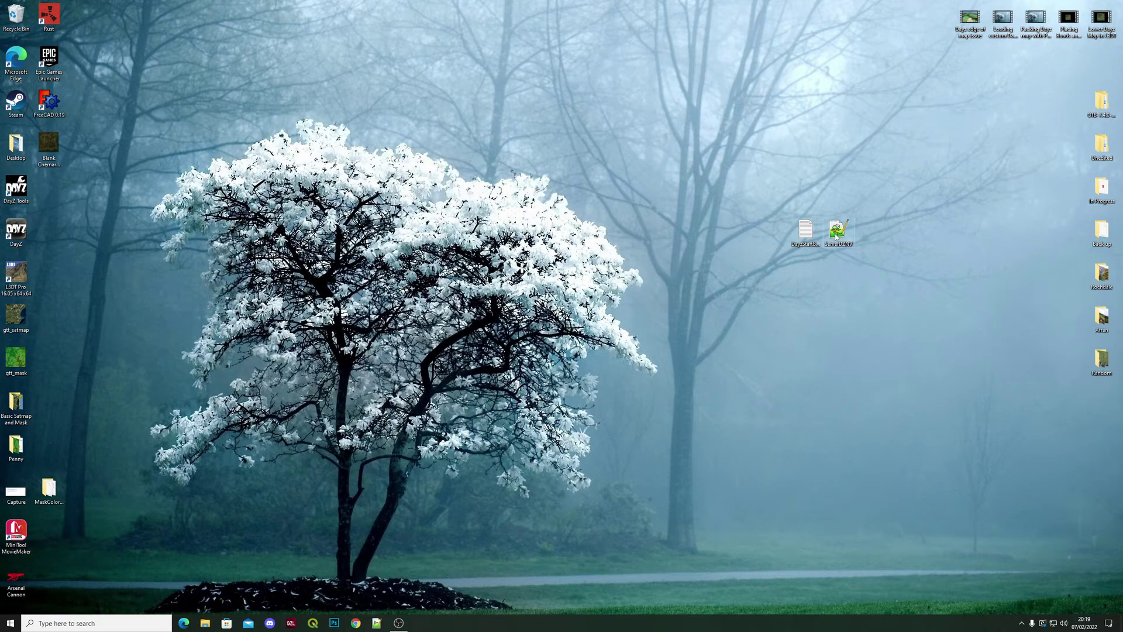
double_click(836, 233)
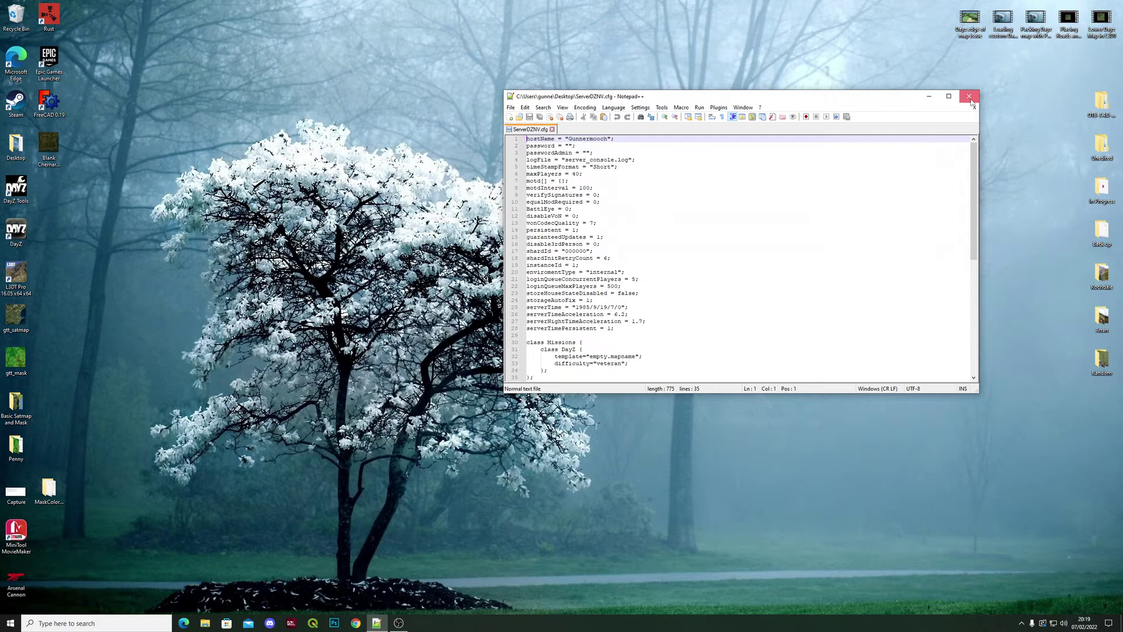
left_click(972, 103)
Step: Open the config file from the Yorkshire\world folder on the P: drive
left_click(205, 623)
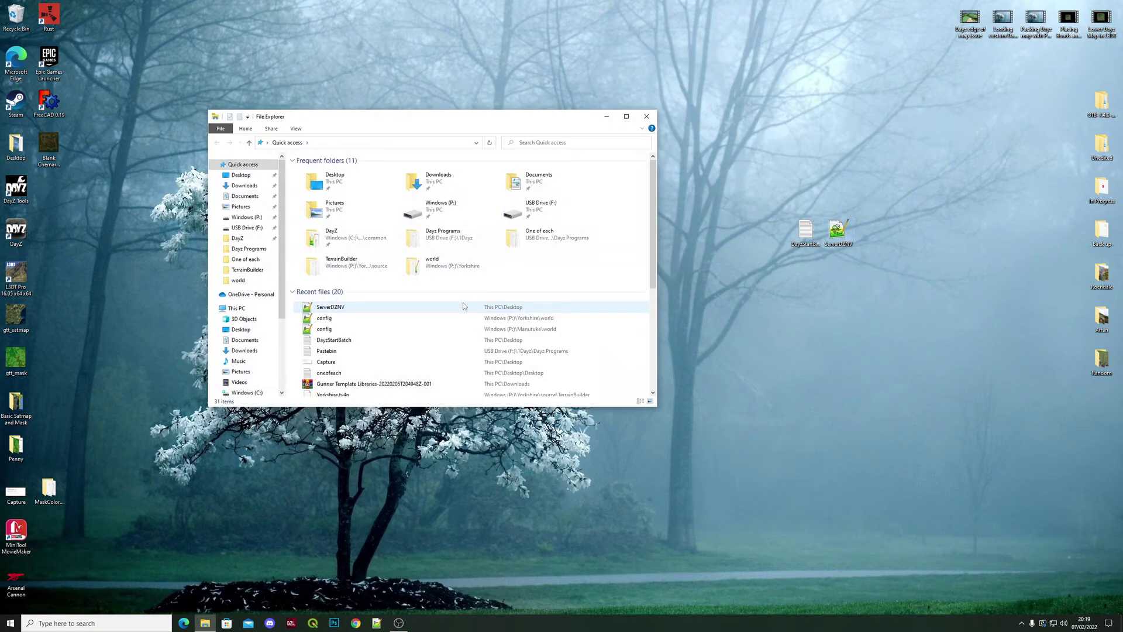
double_click(436, 208)
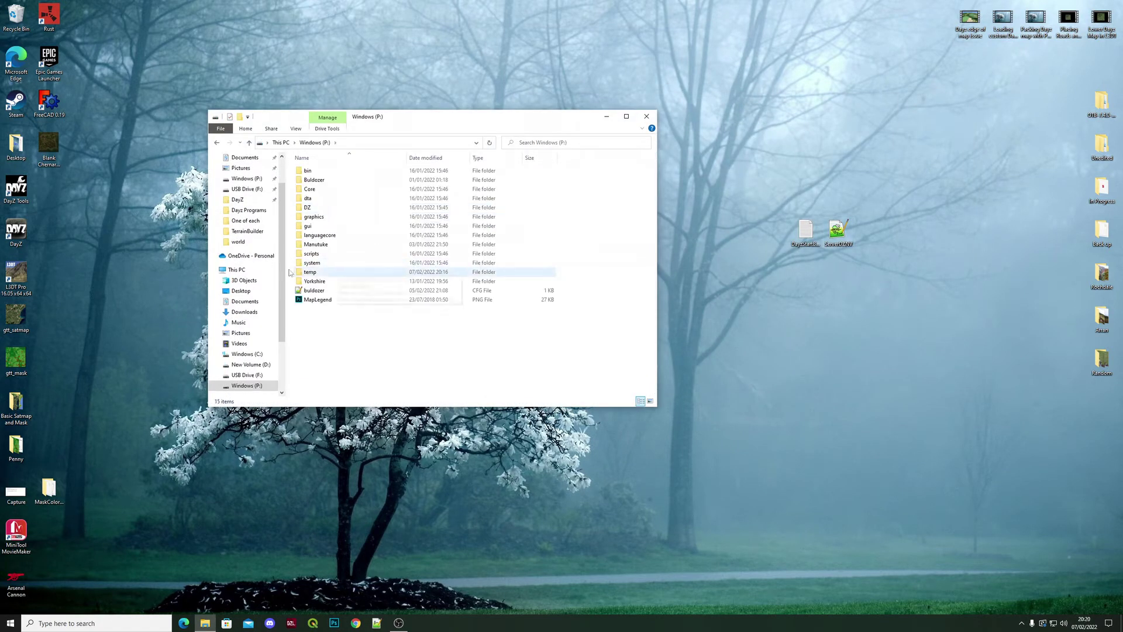
double_click(314, 281)
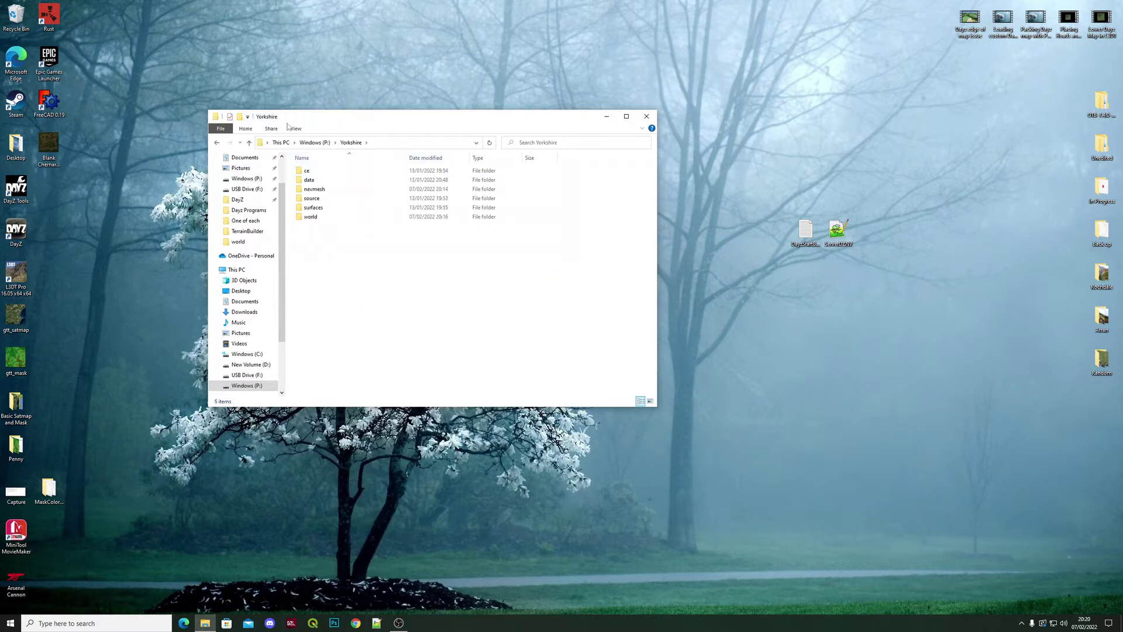
double_click(319, 217)
double_click(312, 170)
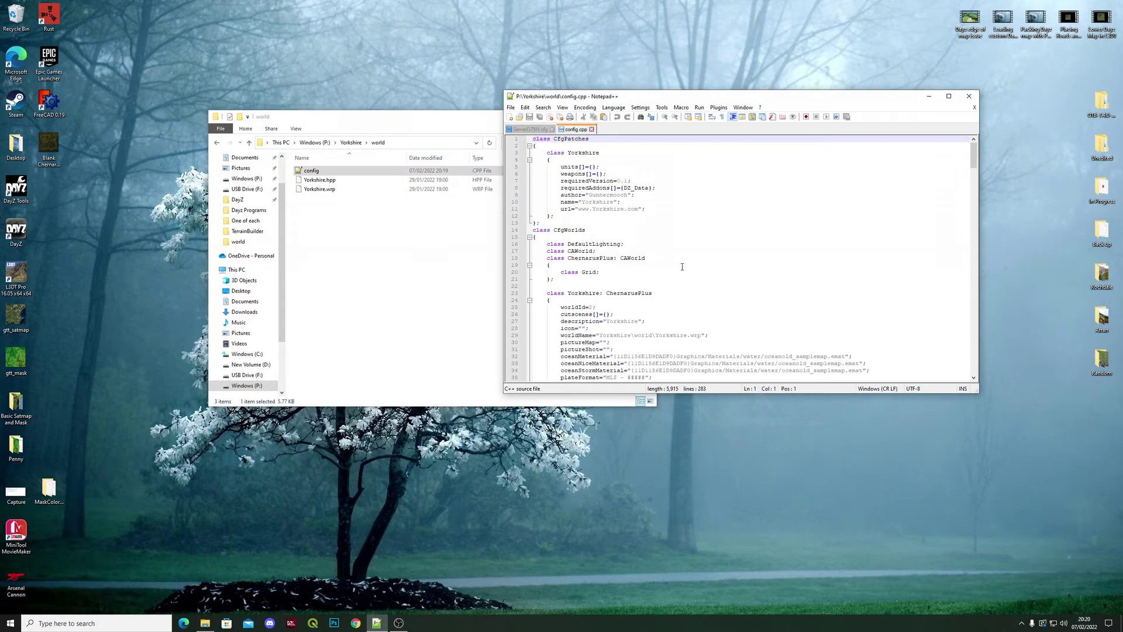
Step: Examine the navmeshName line in config.cpp's Navmesh class, and close the file and its folder
scroll(683, 268, "down", 20)
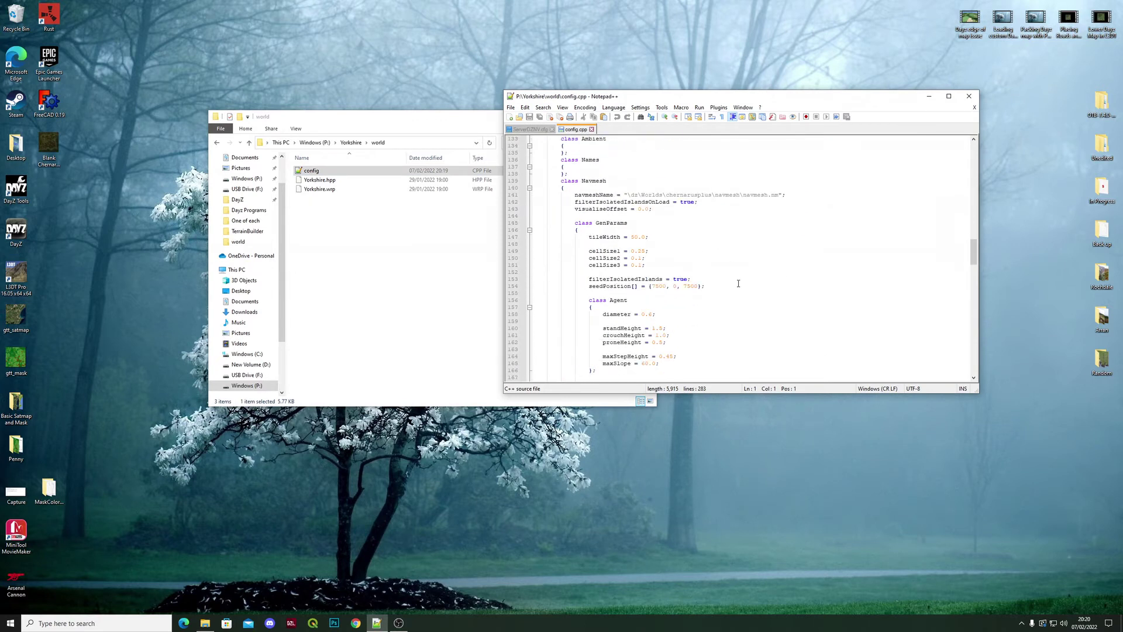
left_click_drag(788, 198, 577, 195)
left_click(732, 242)
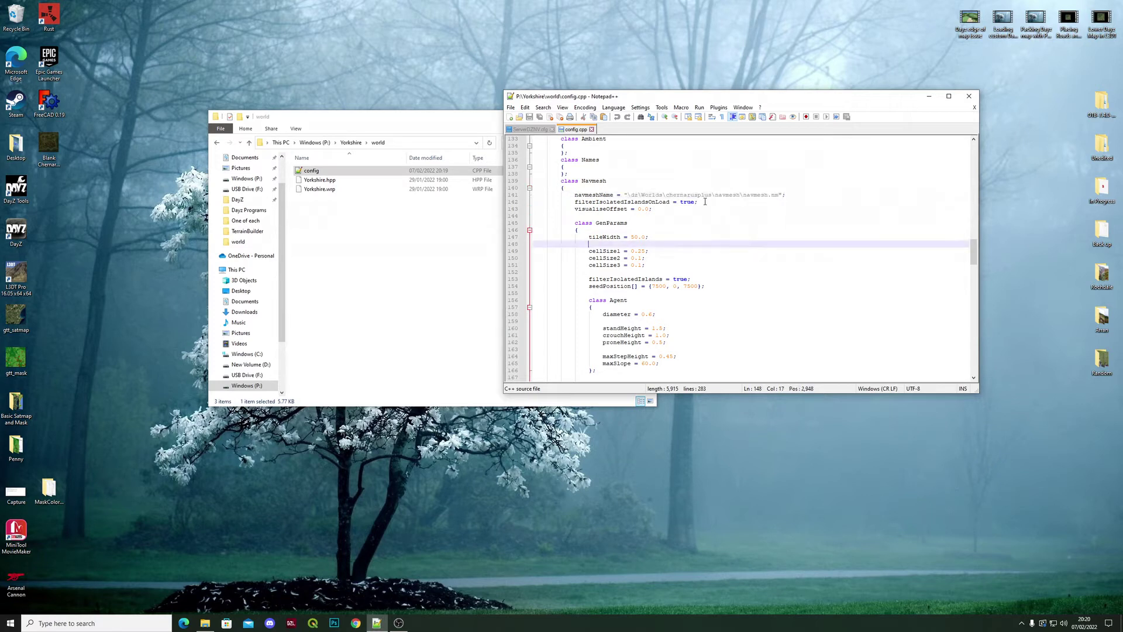
left_click_drag(800, 195, 571, 195)
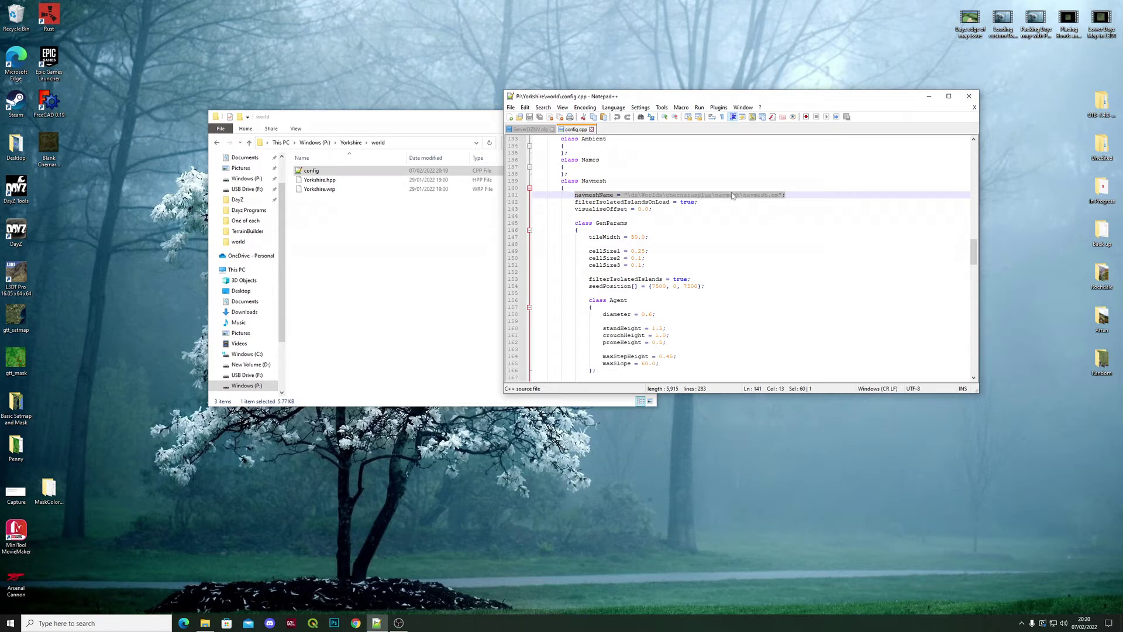
left_click(591, 129)
left_click(551, 129)
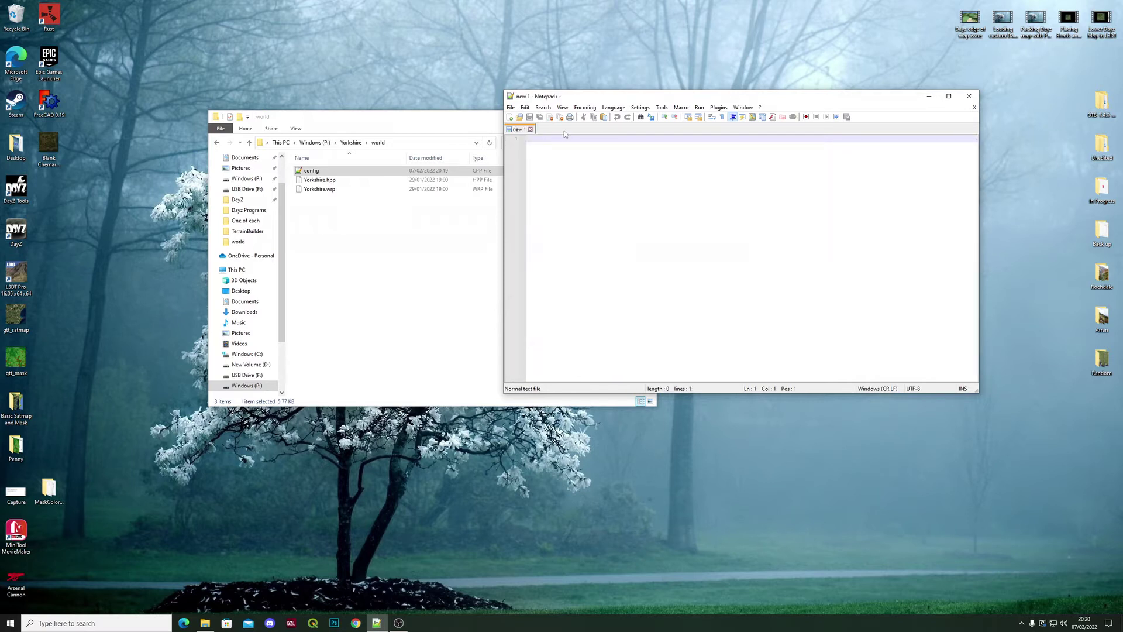
left_click(969, 96)
left_click(647, 116)
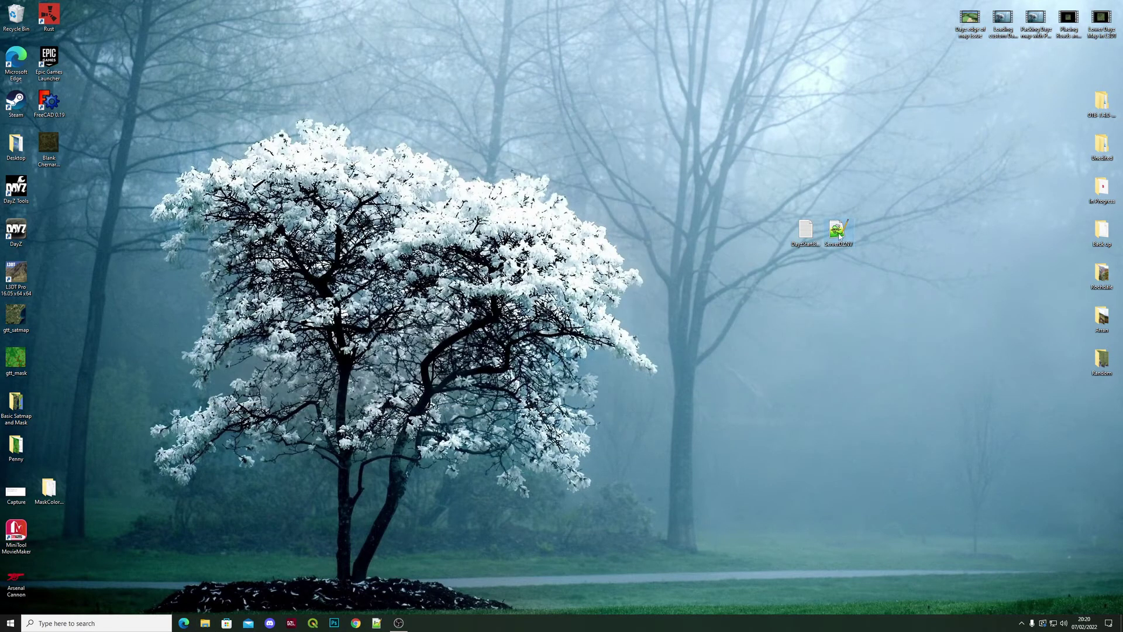
Step: Edit ServerDZNV.cfg so the mission template is empty.Yorkshire, and save and close the file
right_click(840, 236)
left_click(840, 235)
right_click(841, 233)
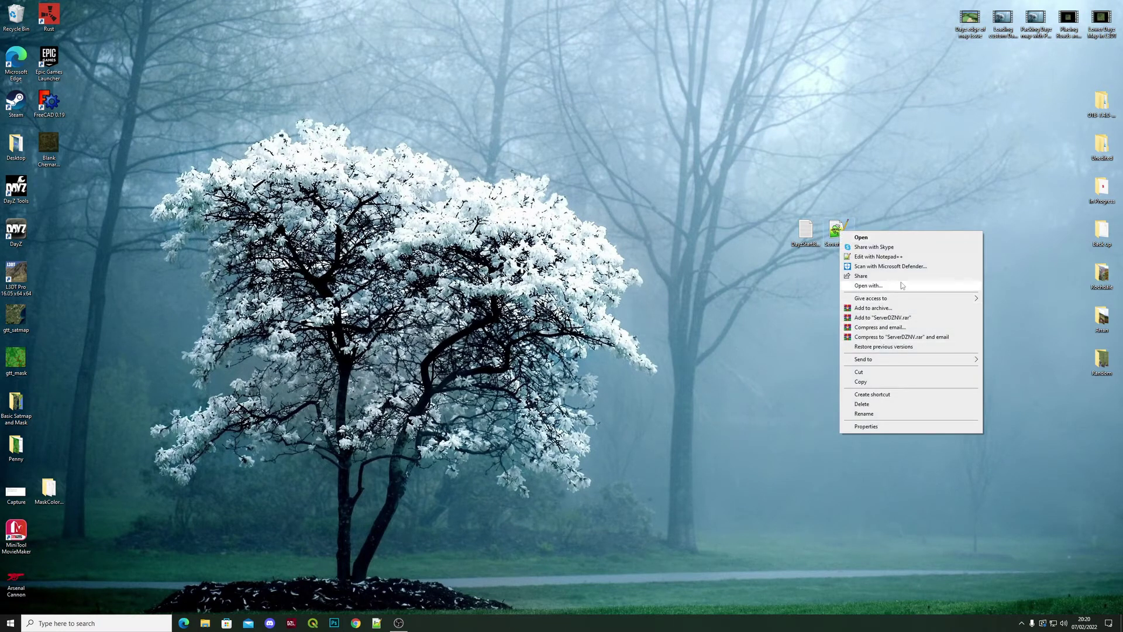
left_click(902, 257)
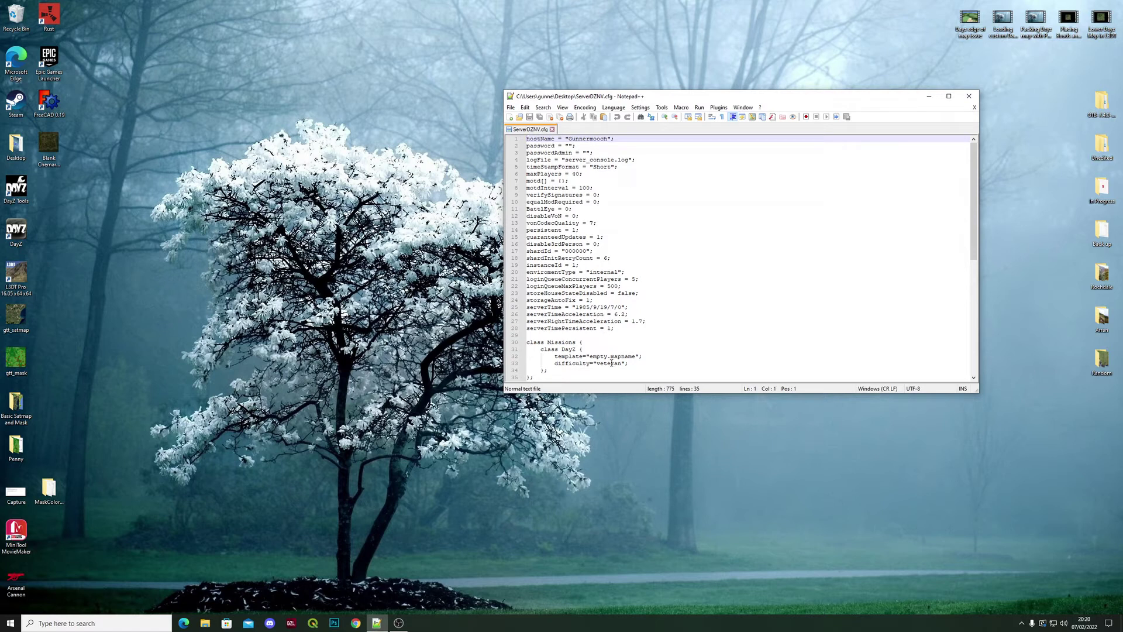
left_click_drag(636, 356, 612, 356)
type("Yorkshire")
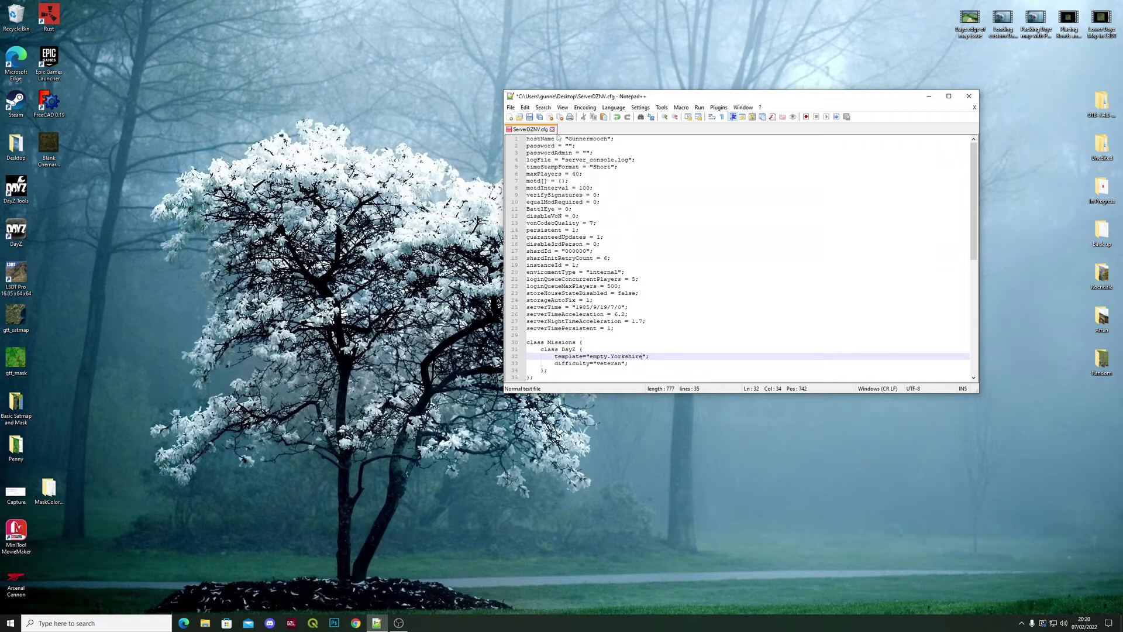
left_click(552, 130)
left_click(551, 342)
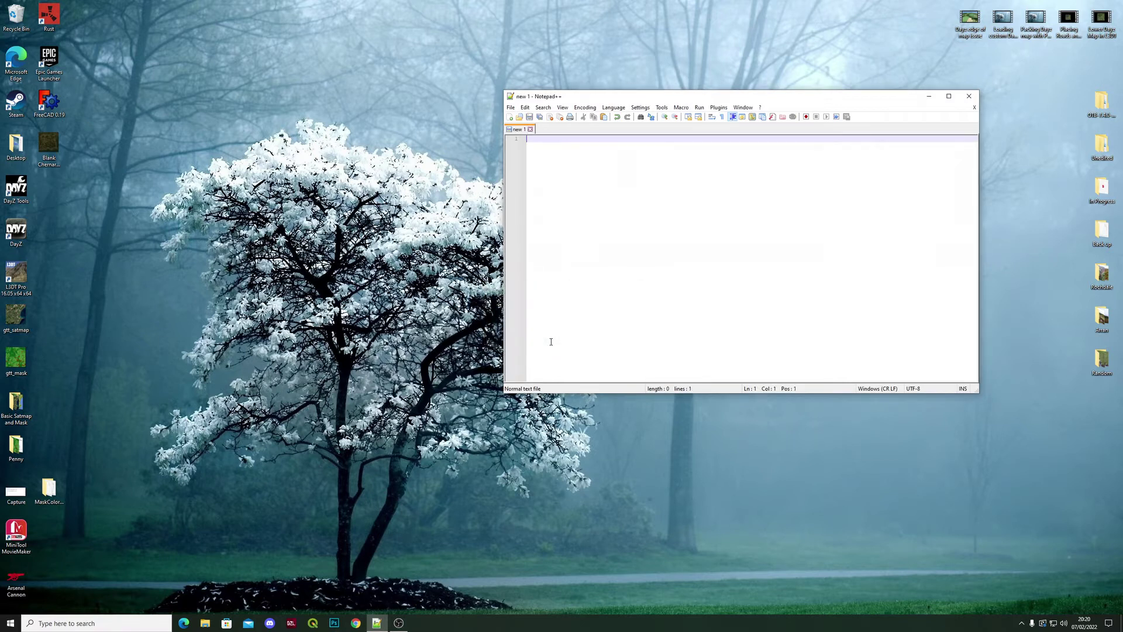
left_click(968, 96)
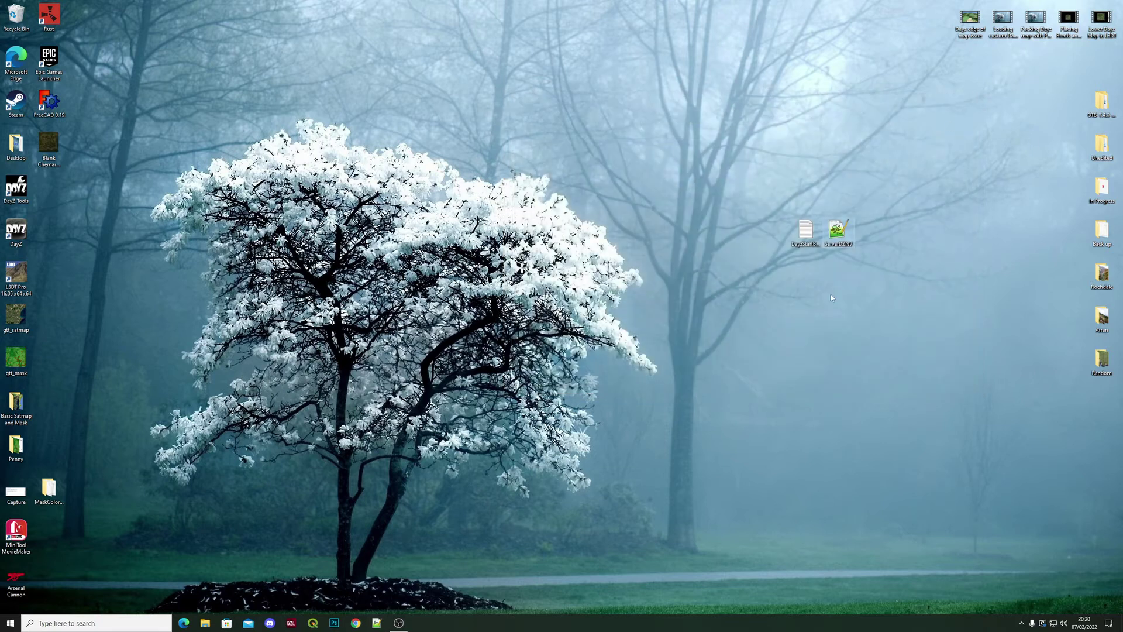
double_click(803, 239)
left_click_drag(731, 162, 31, 162)
key("ctrl+c")
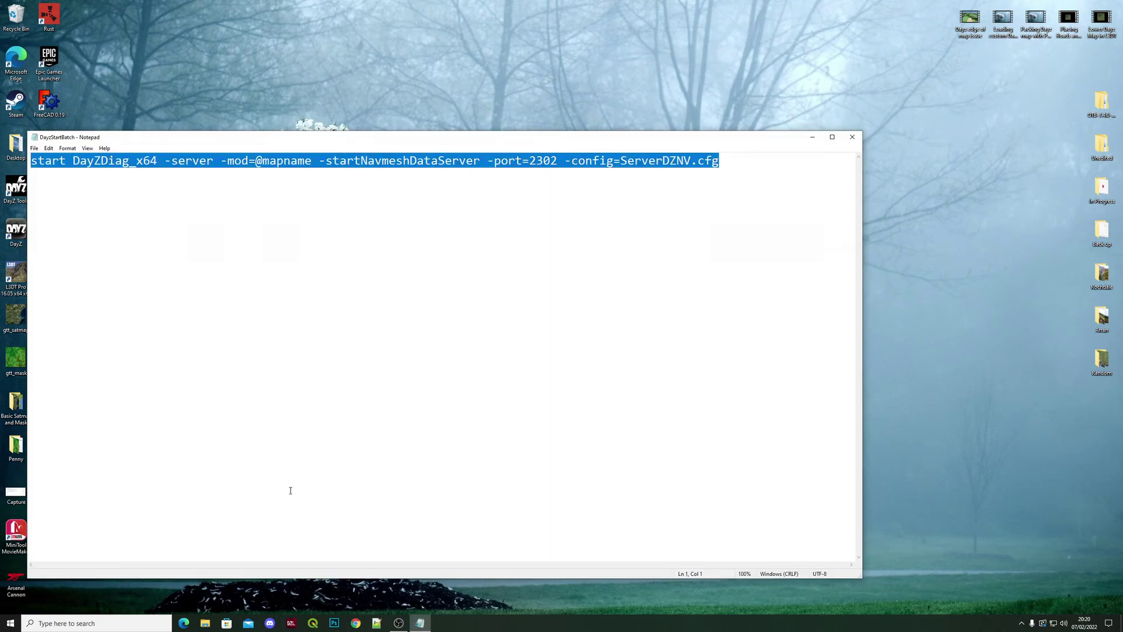
left_click(377, 623)
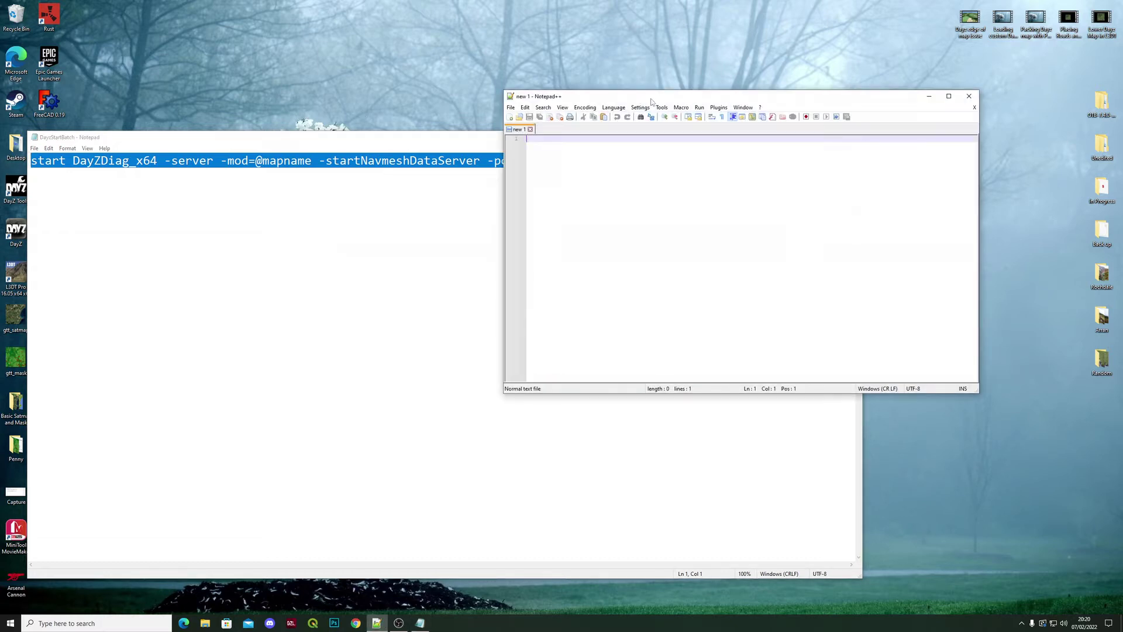
left_click_drag(638, 96, 450, 86)
key("ctrl+v")
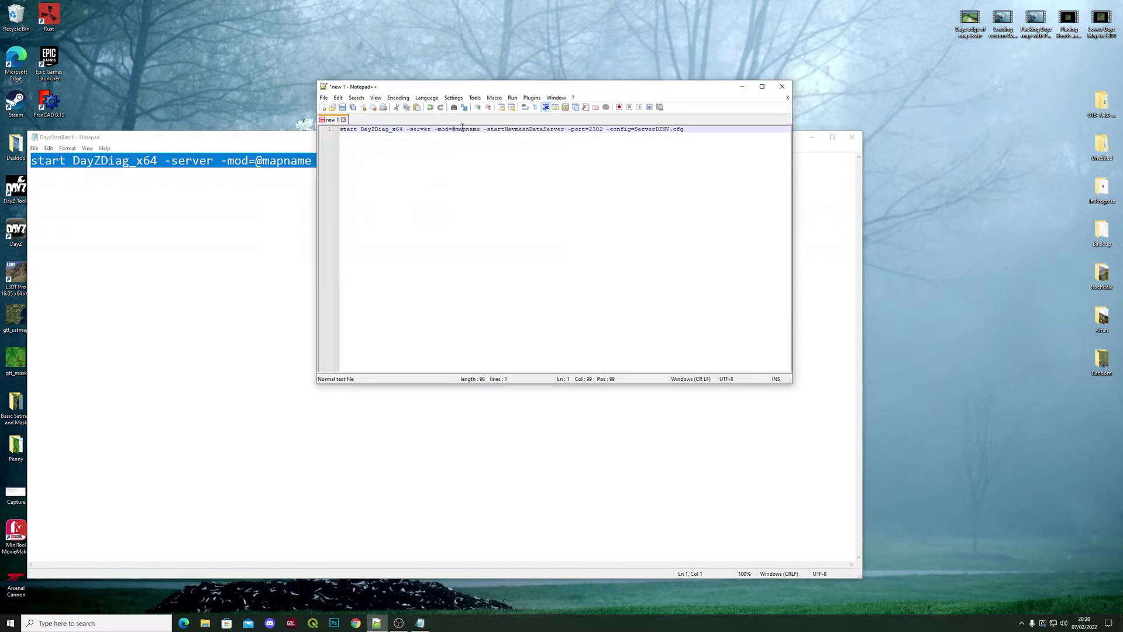
left_click_drag(457, 129, 480, 135)
type("Yorkshire")
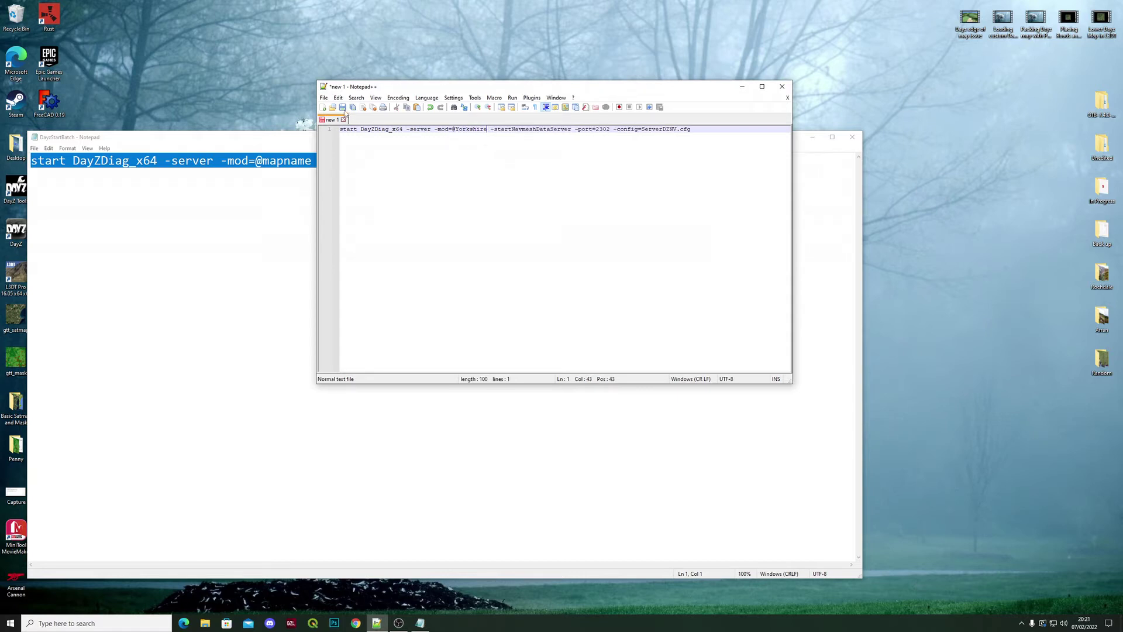
Step: Save the start command on the desktop as a batch file named Yorkshire, and close both text editors
left_click(323, 98)
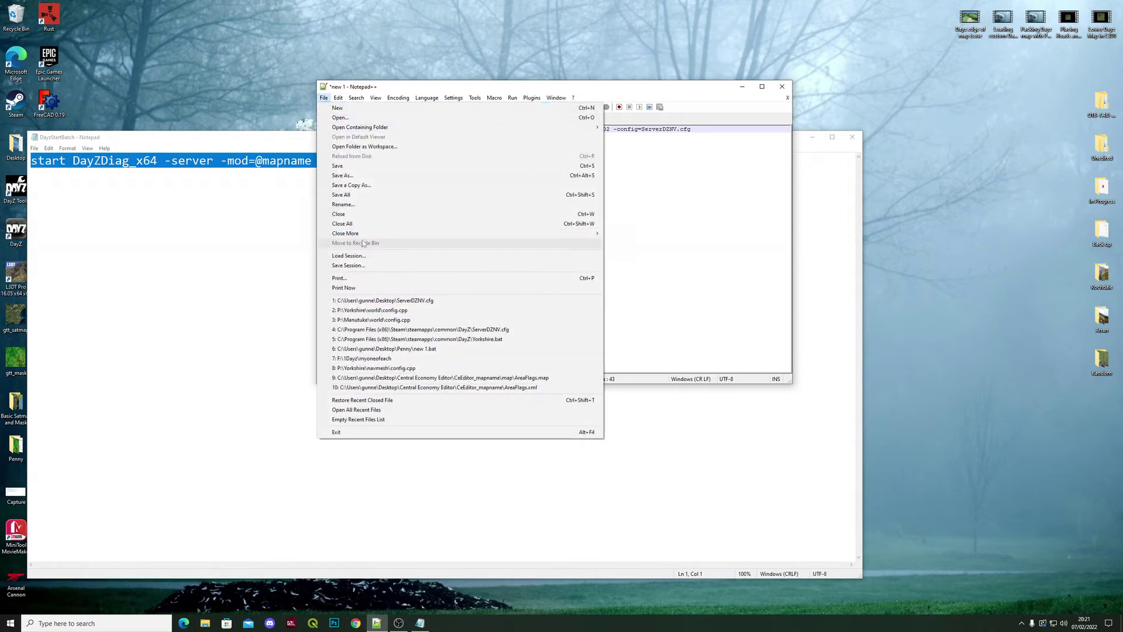
left_click(376, 175)
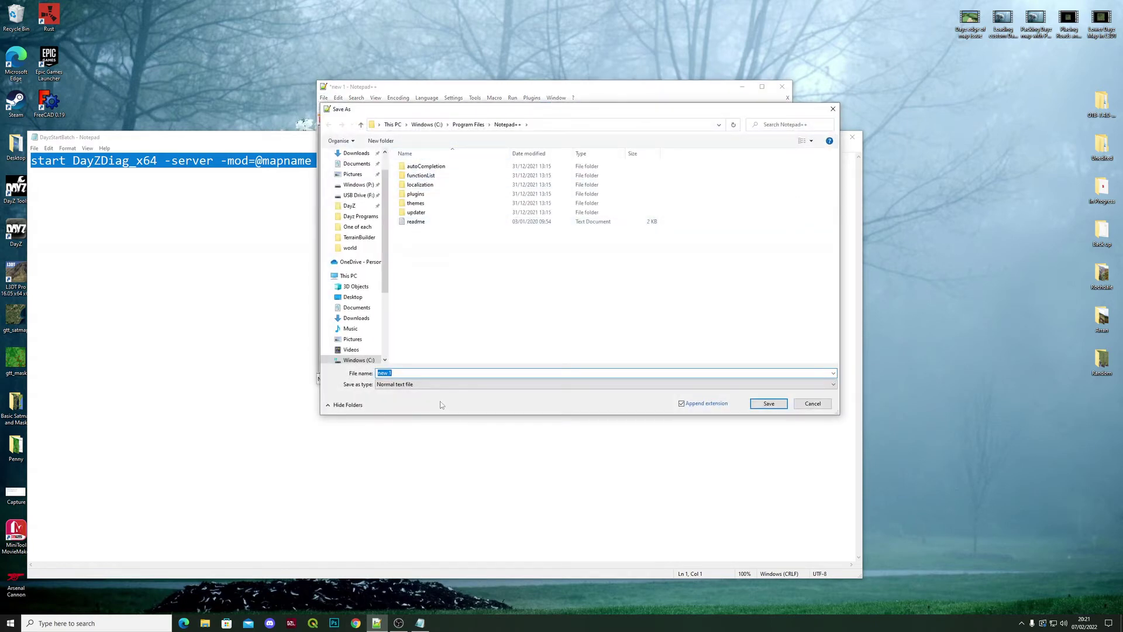
type("Yorkshire")
left_click(417, 384)
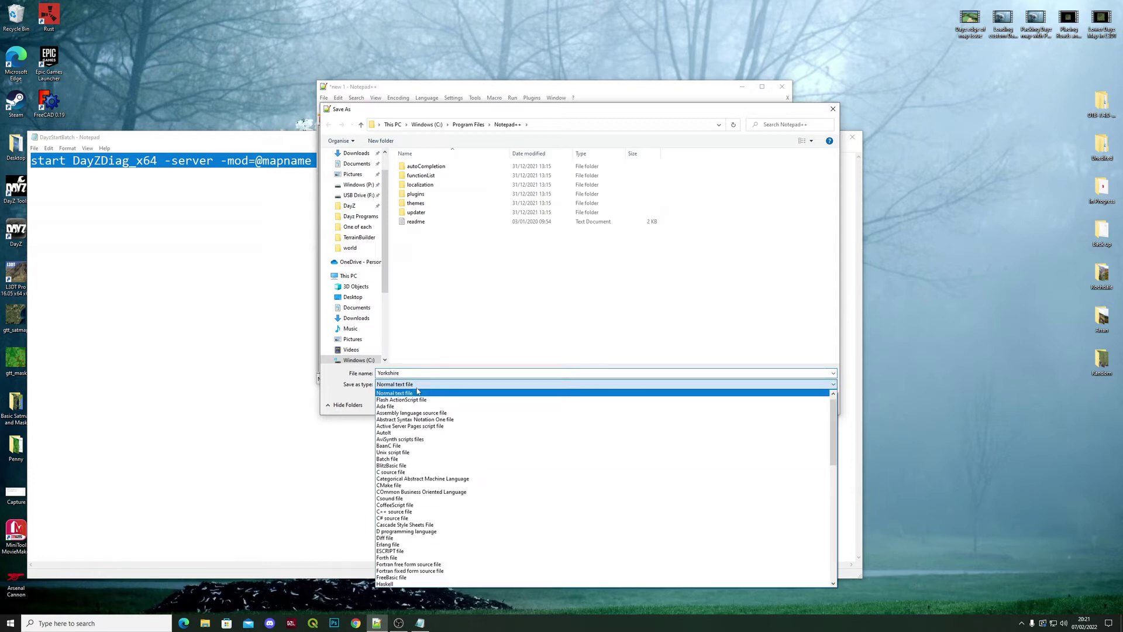
left_click(420, 458)
scroll(360, 175, "up", 1)
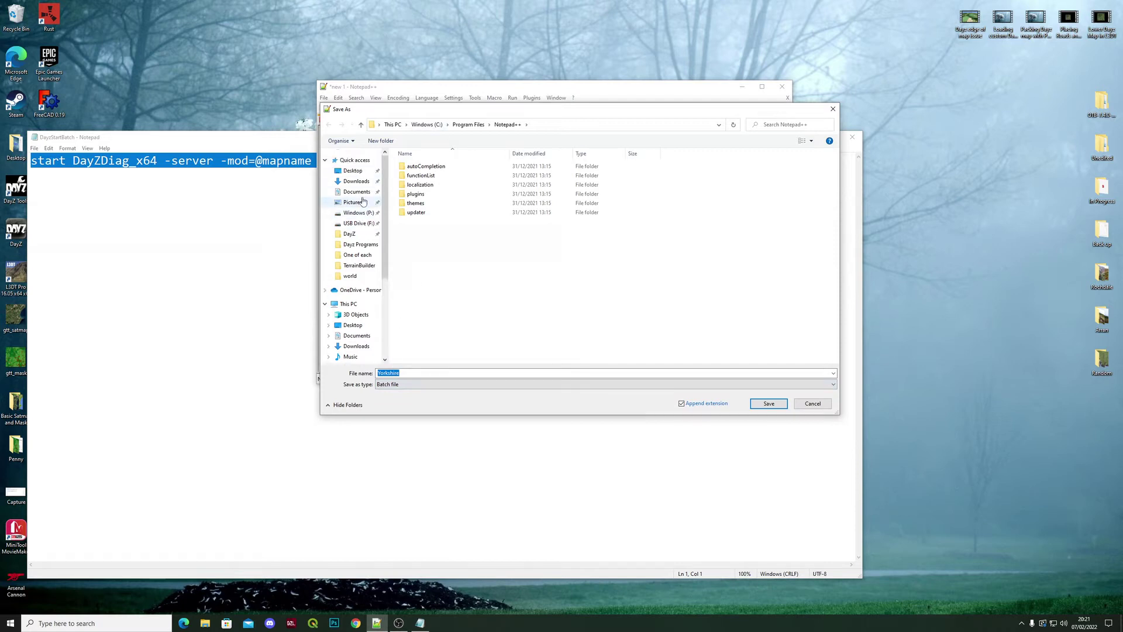
left_click(356, 171)
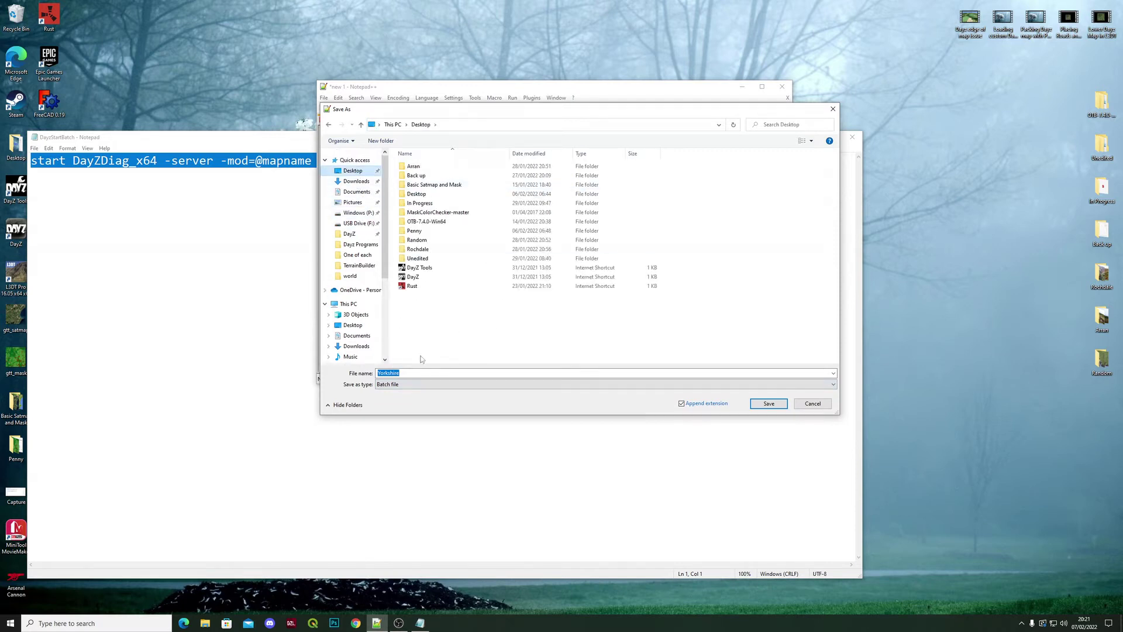
left_click(771, 404)
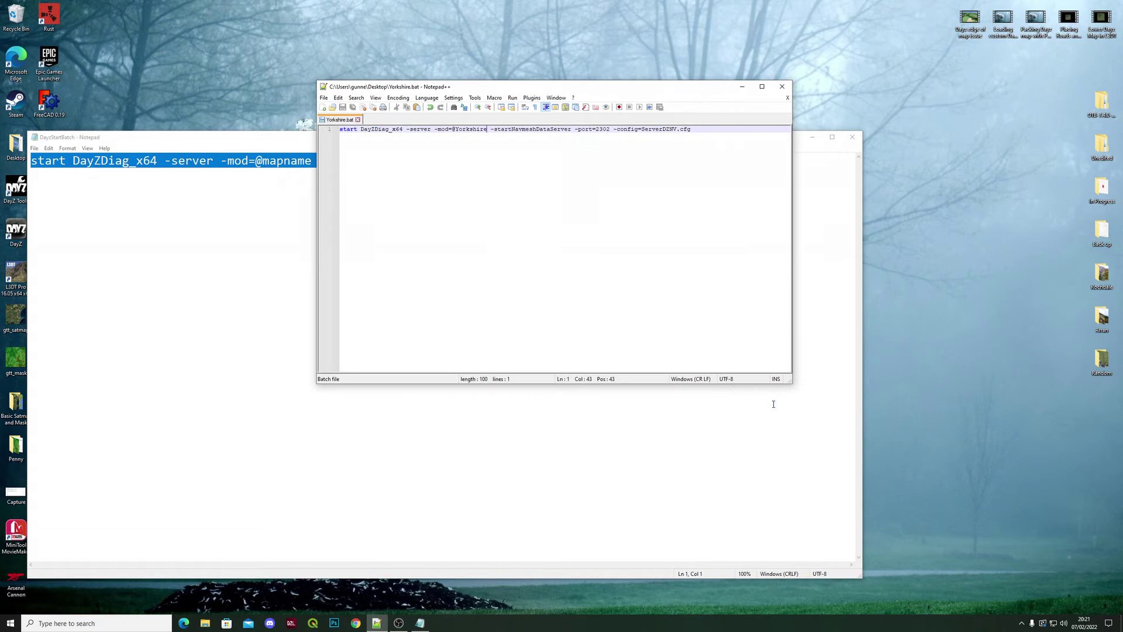
left_click(783, 86)
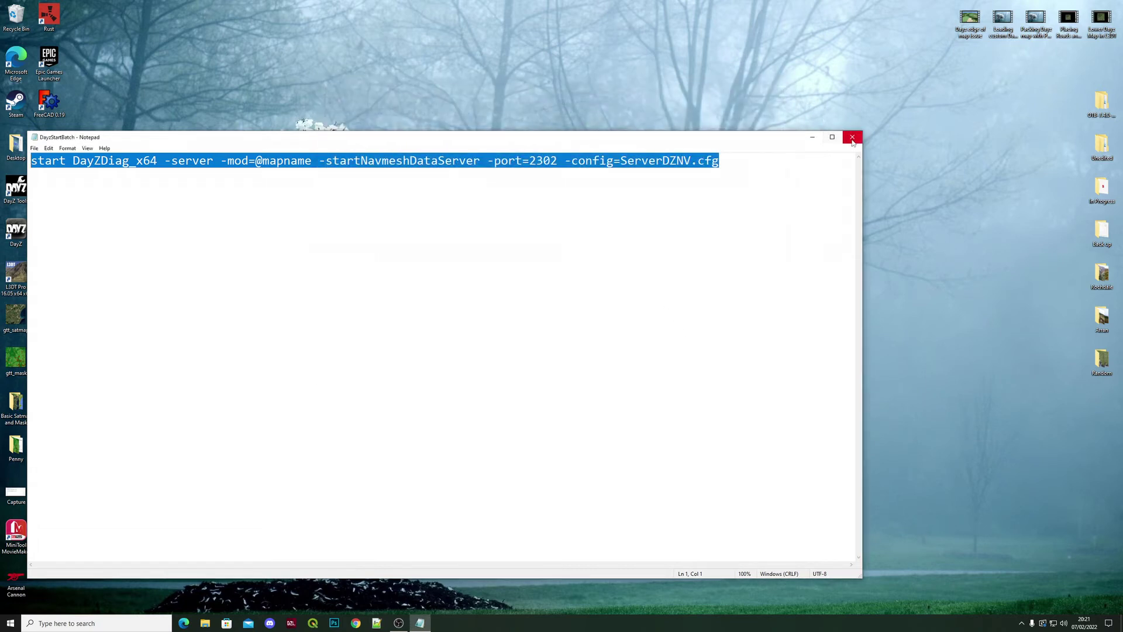
left_click(852, 137)
Step: Move the Yorkshire batch file and ServerDZNV from the desktop into the DayZ game folder
left_click_drag(802, 237, 813, 64)
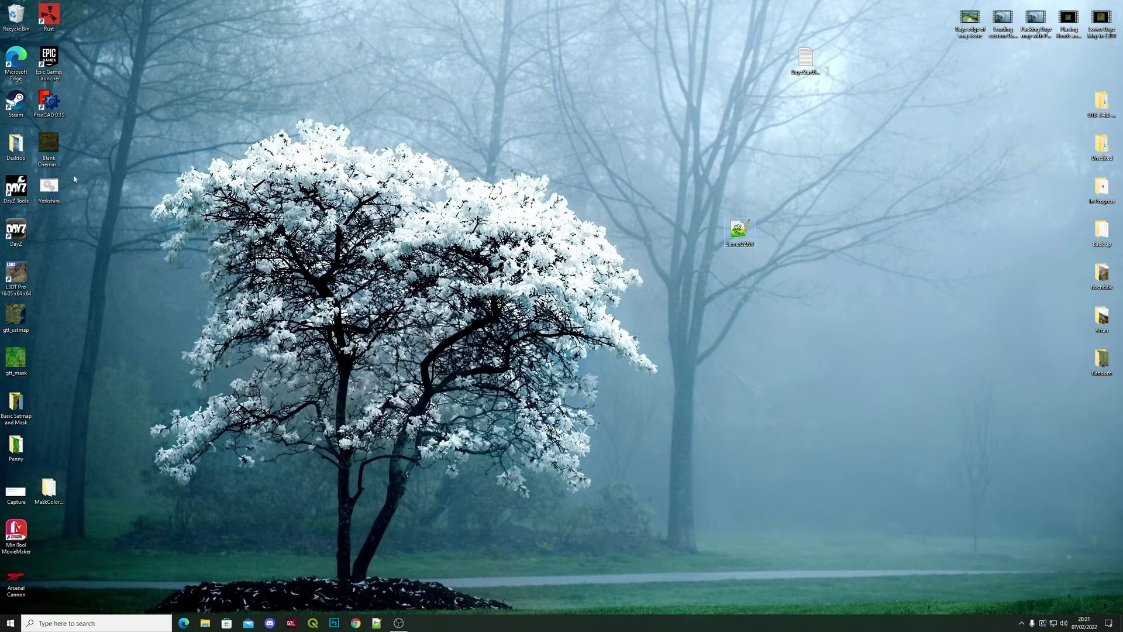
left_click_drag(49, 187, 719, 231)
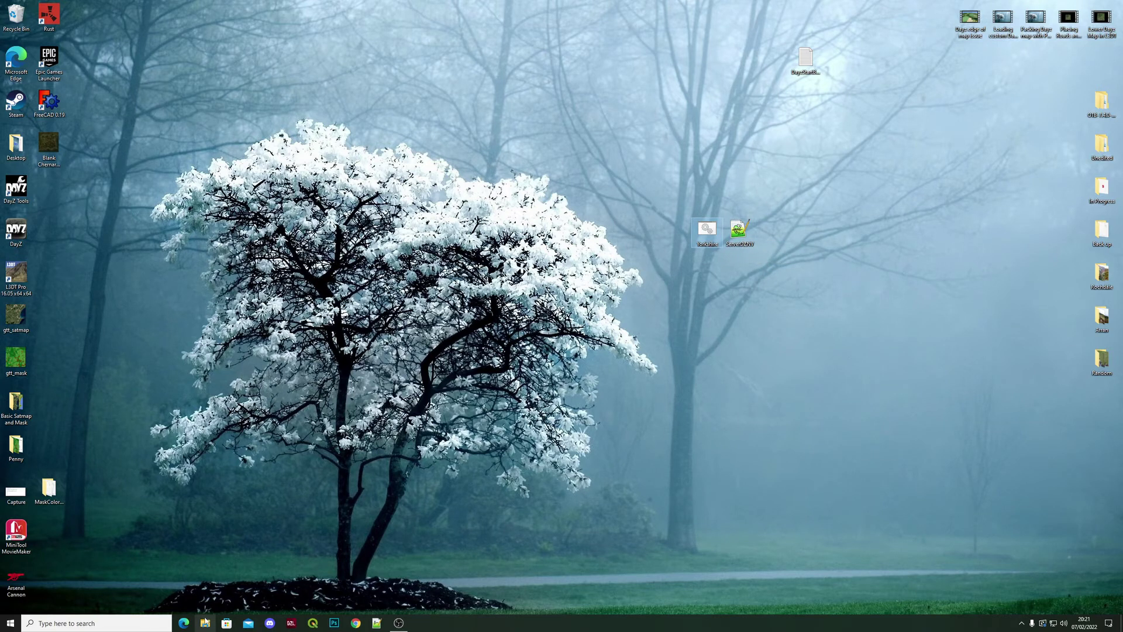
left_click(205, 623)
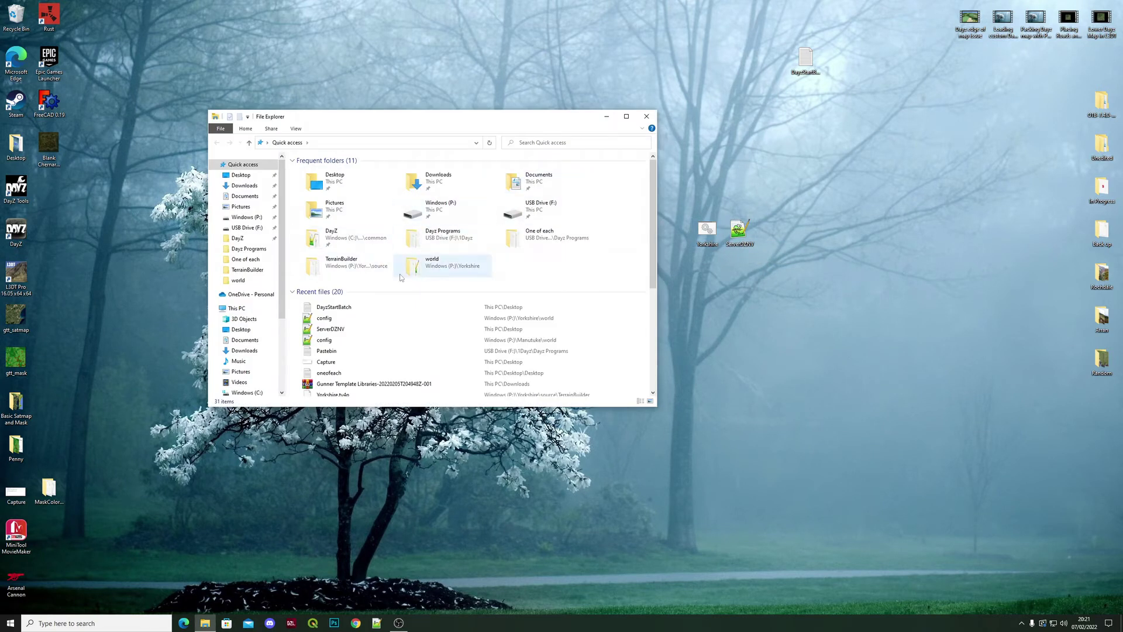
double_click(332, 234)
left_click_drag(386, 117, 332, 91)
left_click(802, 334)
left_click_drag(741, 237, 577, 343)
left_click(675, 363)
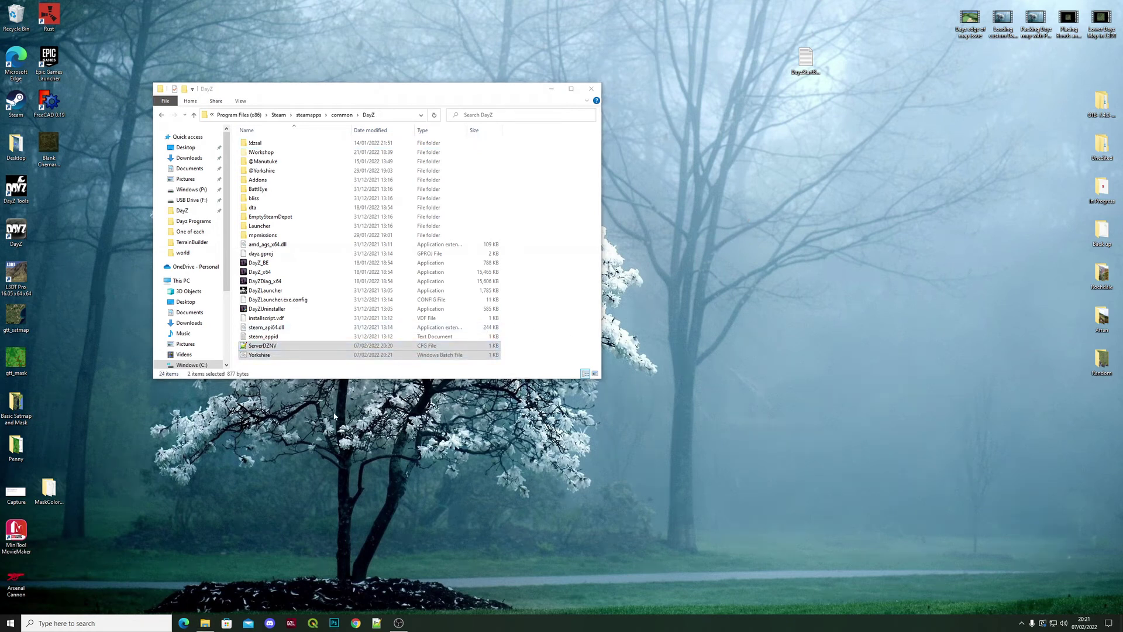
Step: Run the Yorkshire batch file from the DayZ folder and move the server console window clear of the folder
left_click(260, 355)
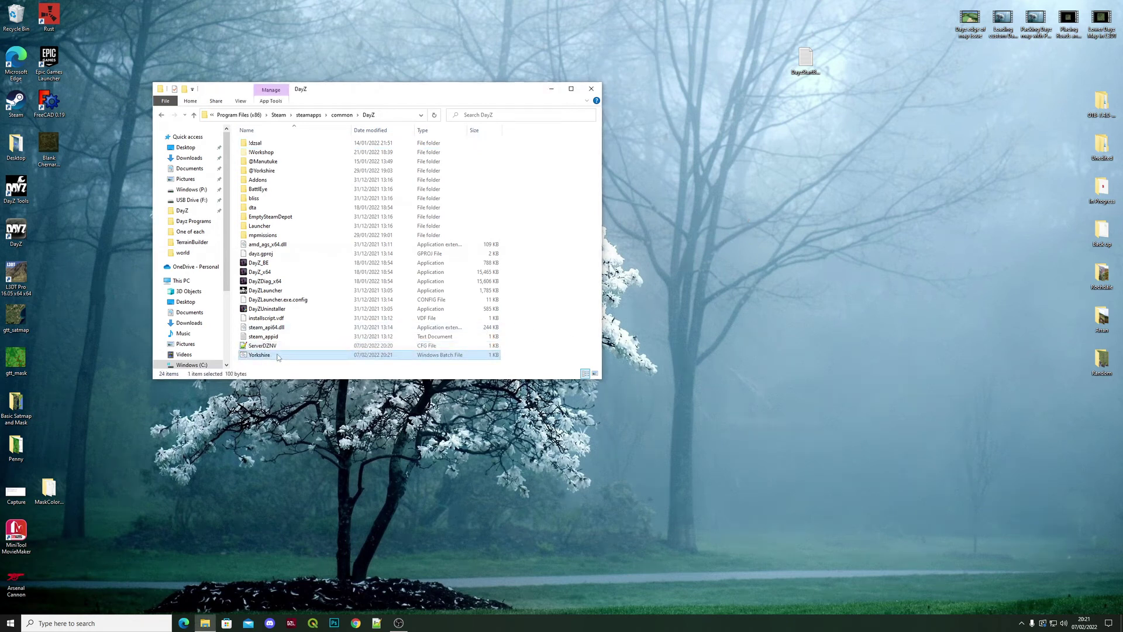
double_click(261, 356)
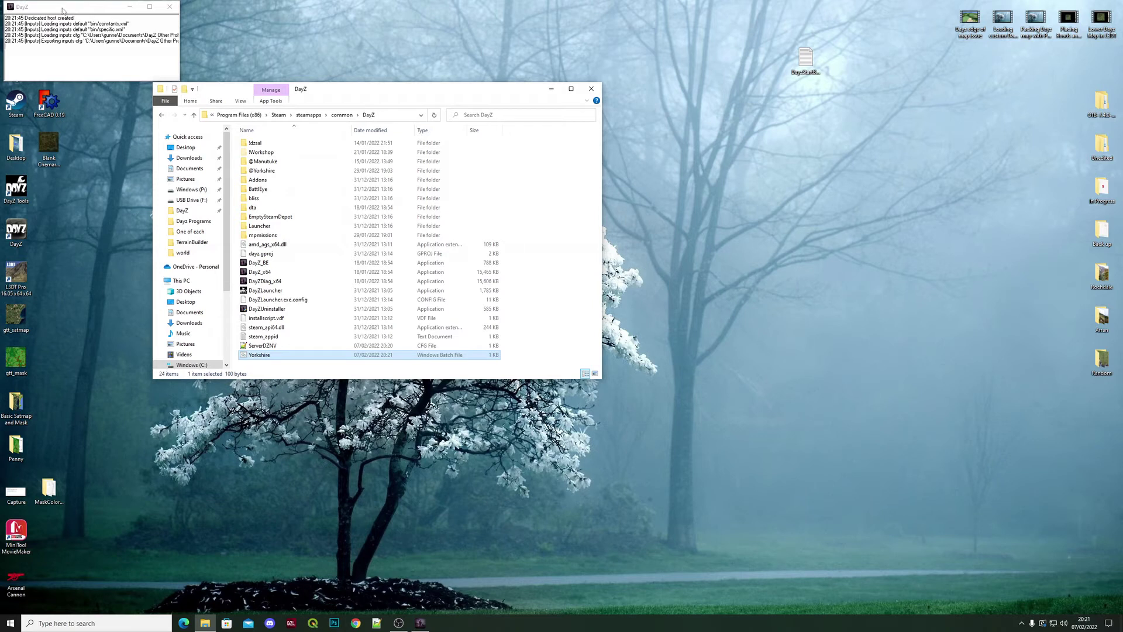
left_click_drag(62, 9, 657, 150)
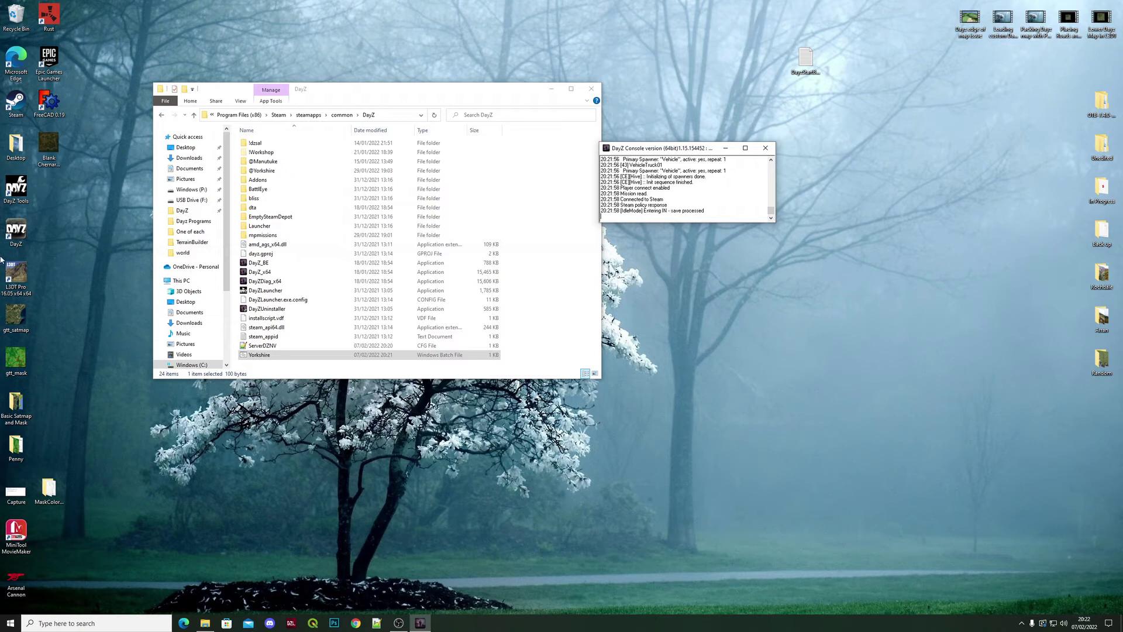
Step: Open the Nav Mesh Generator folder from DayZ Tools and launch NavMeshGenerator2015_x64
double_click(16, 188)
left_click(304, 264)
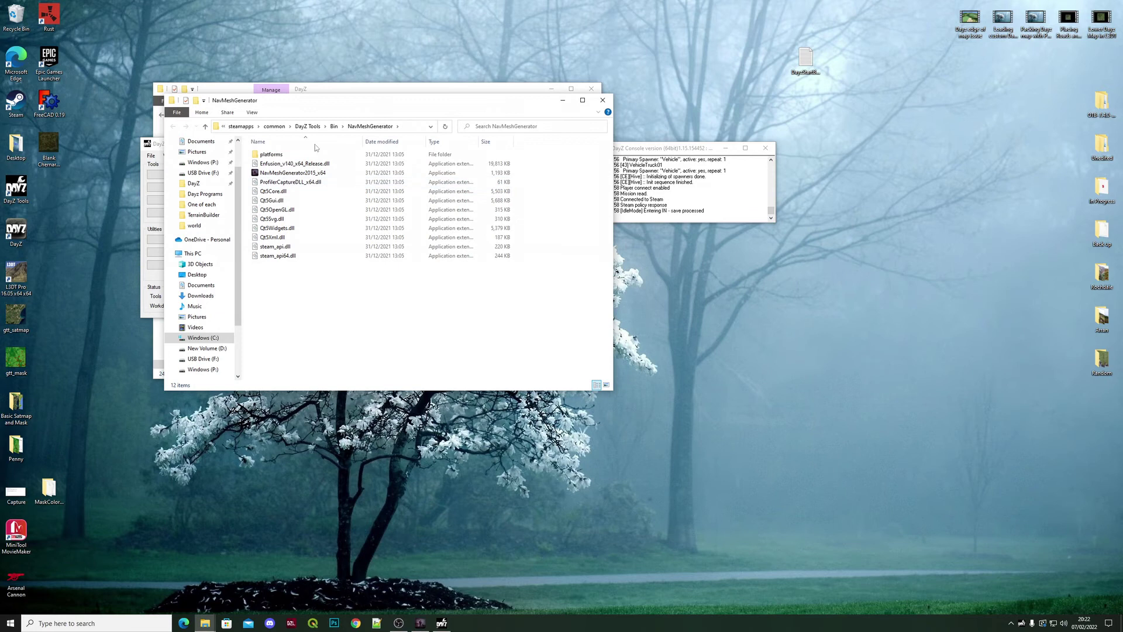
right_click(283, 173)
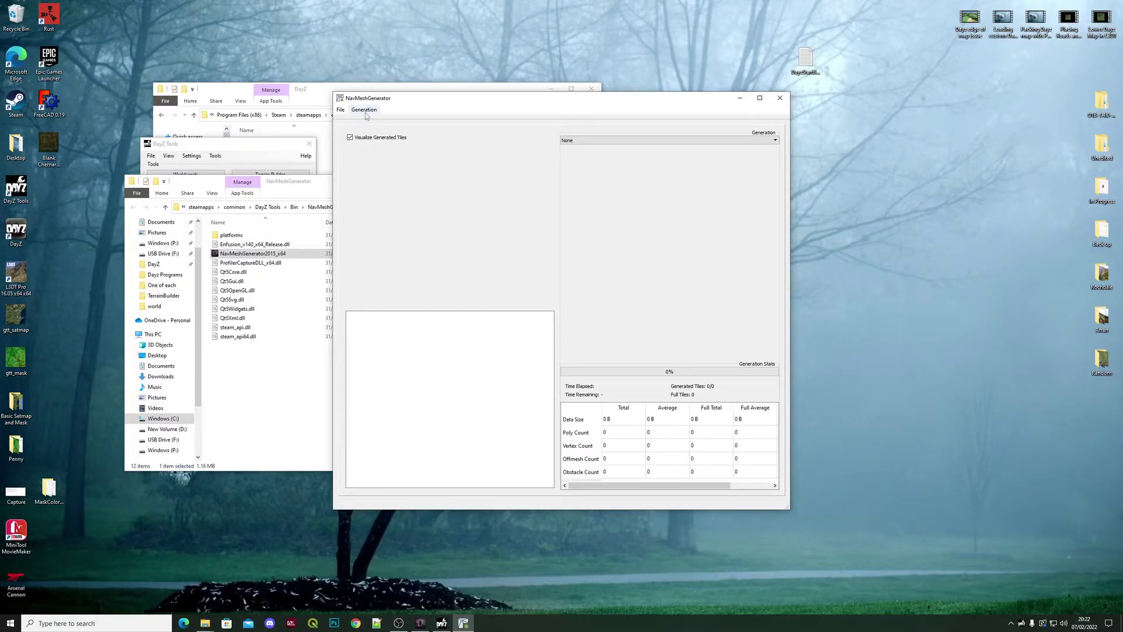
Step: Connect the NavMeshGenerator to the data server at address 127.0.0.1
left_click(365, 111)
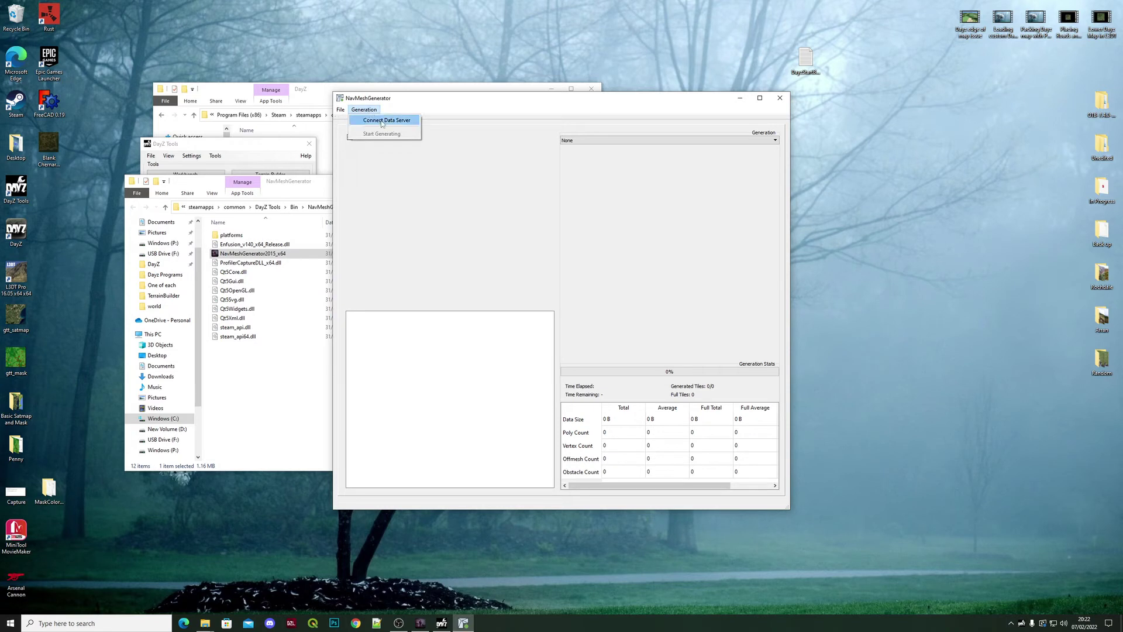
left_click(383, 120)
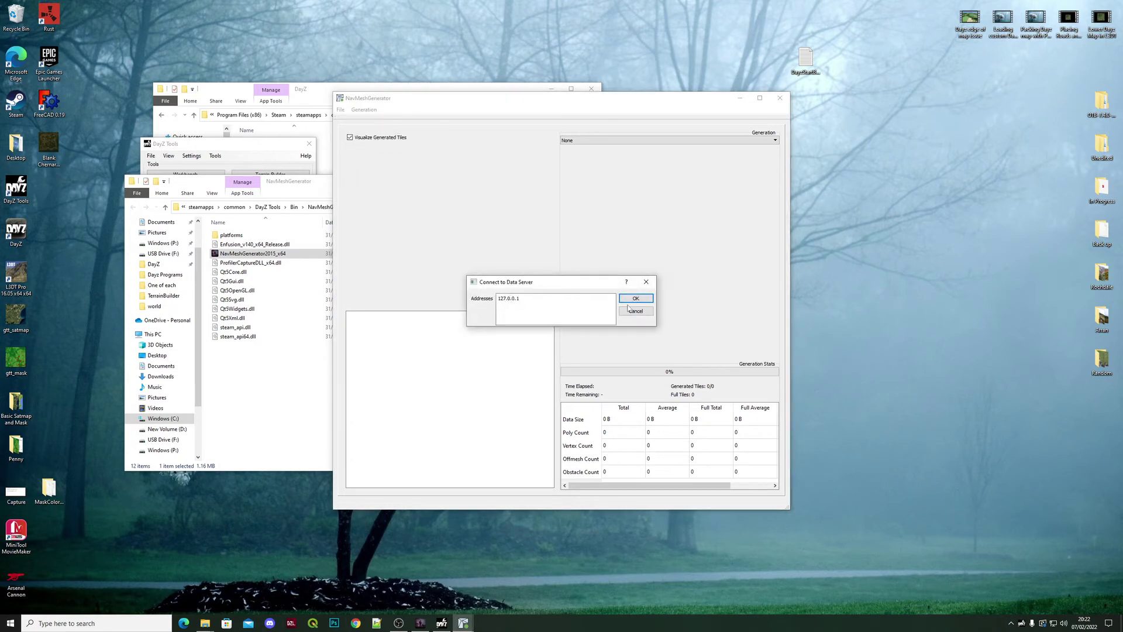
left_click(637, 300)
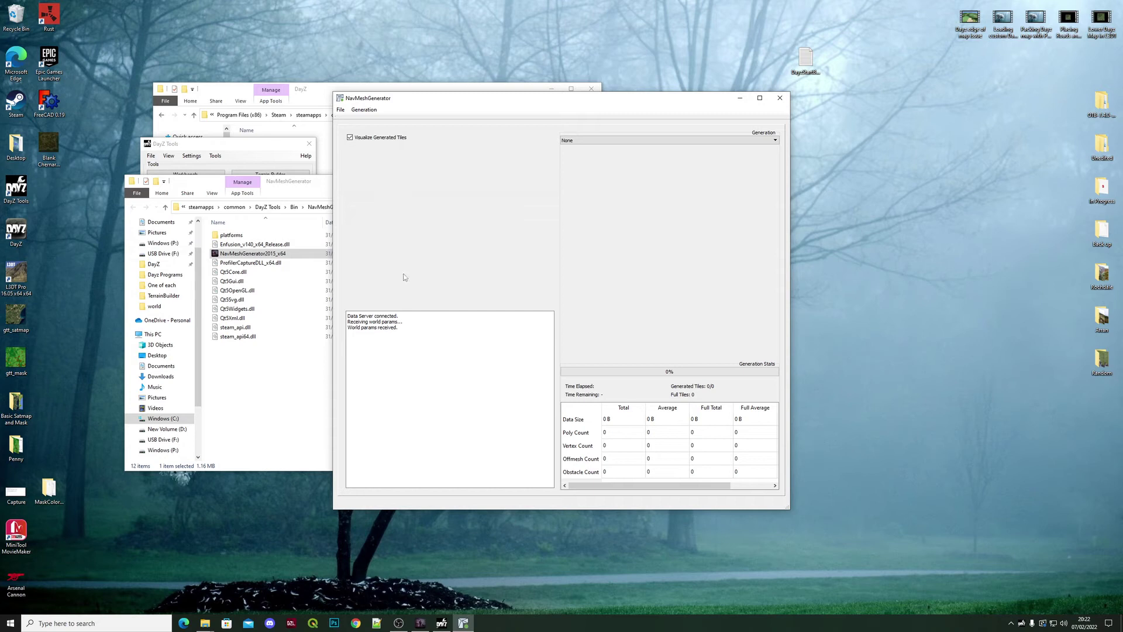
Step: Generate the navmesh with the Generate all range and turn off Visualize Generated Tiles
left_click(369, 110)
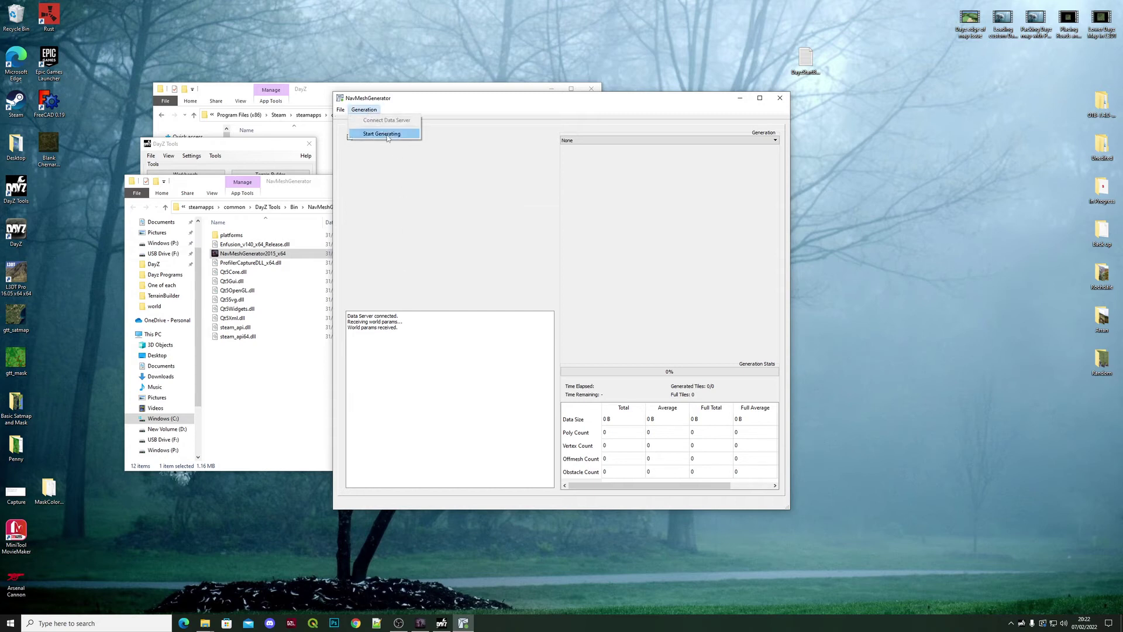
left_click(382, 134)
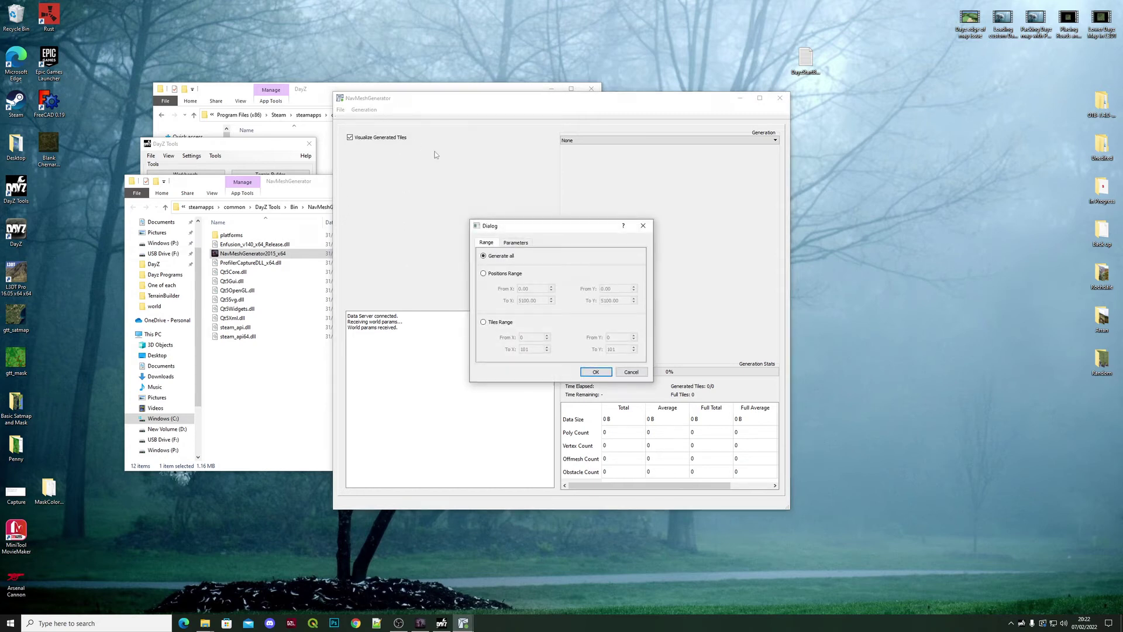
left_click(598, 372)
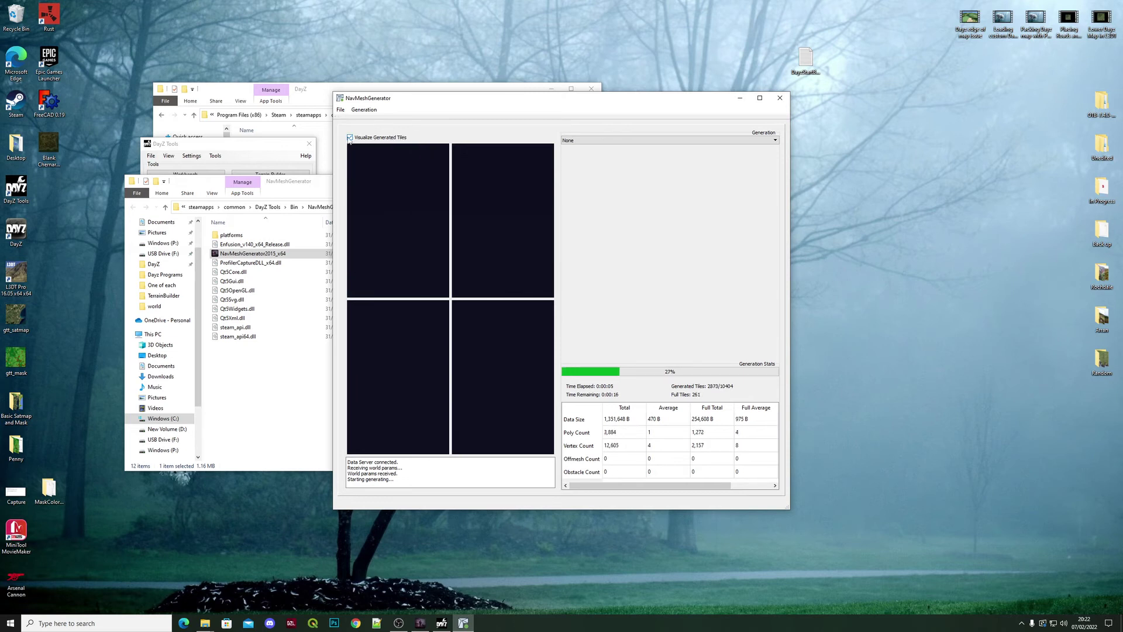
left_click(361, 139)
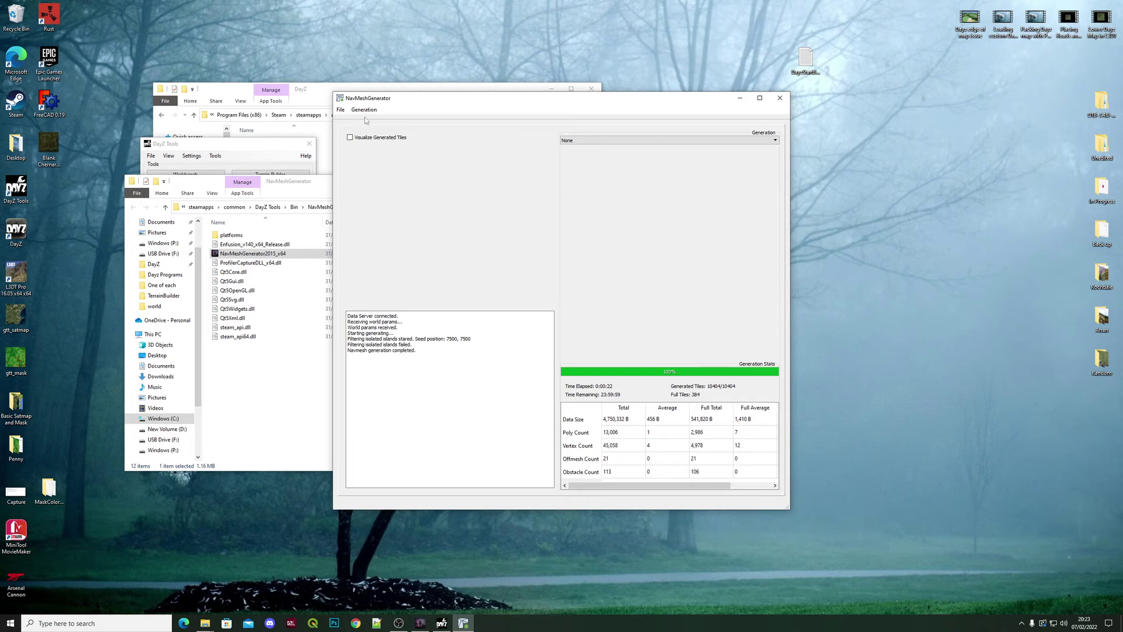
Step: Start saving the navmesh, browse to P:\Yorkshire\navmesh and delete the existing Navmesh.nm there
left_click(340, 110)
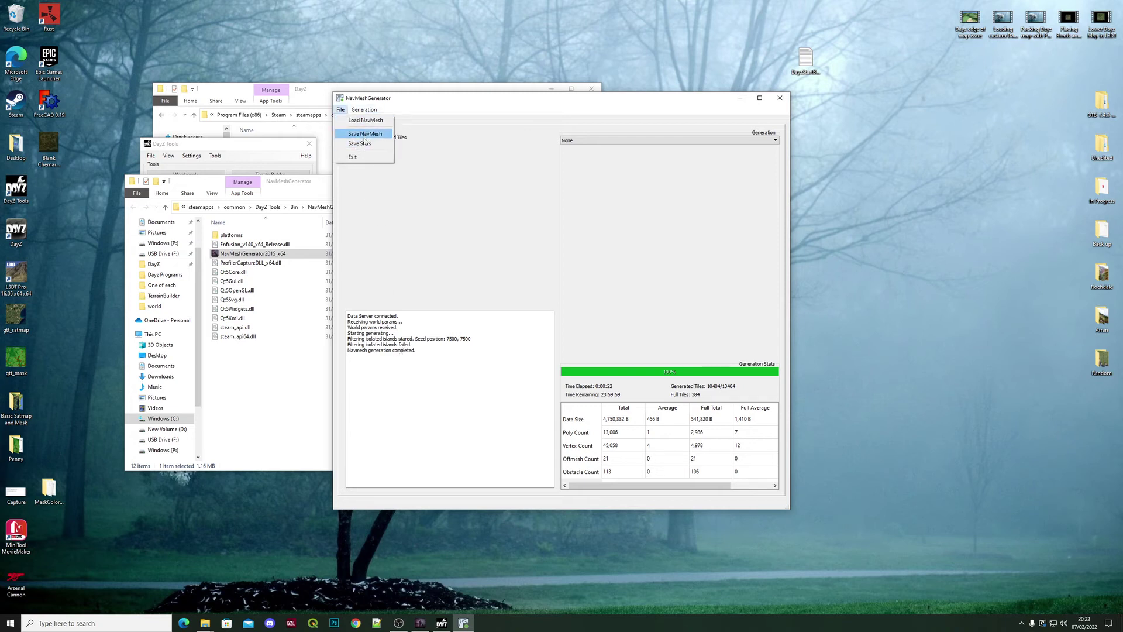
left_click(365, 134)
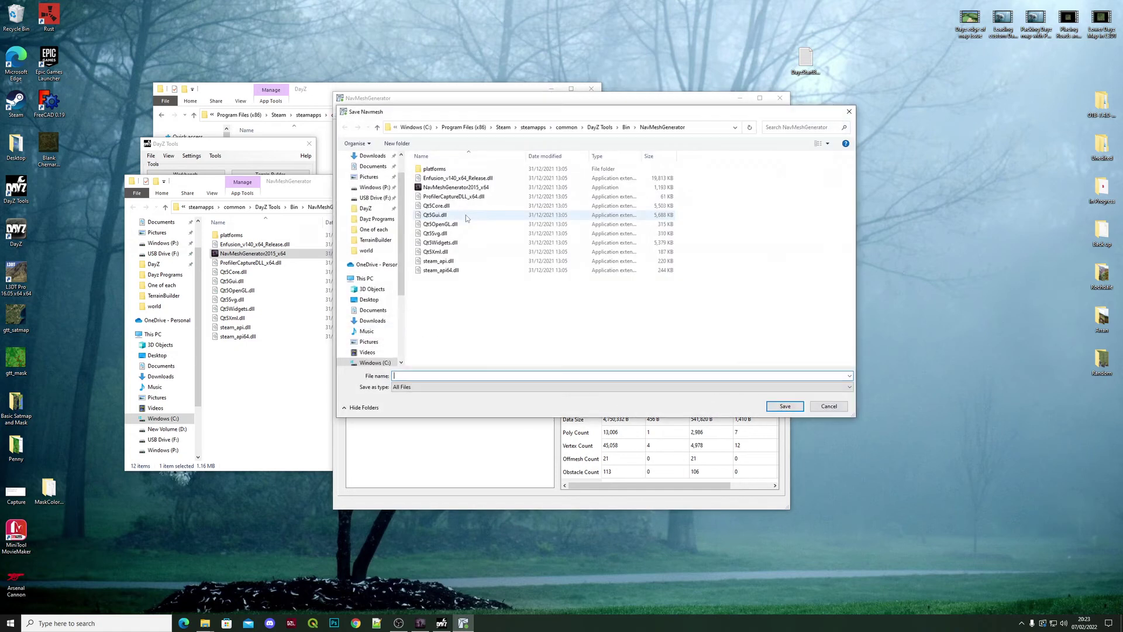
scroll(382, 194, "up", 1)
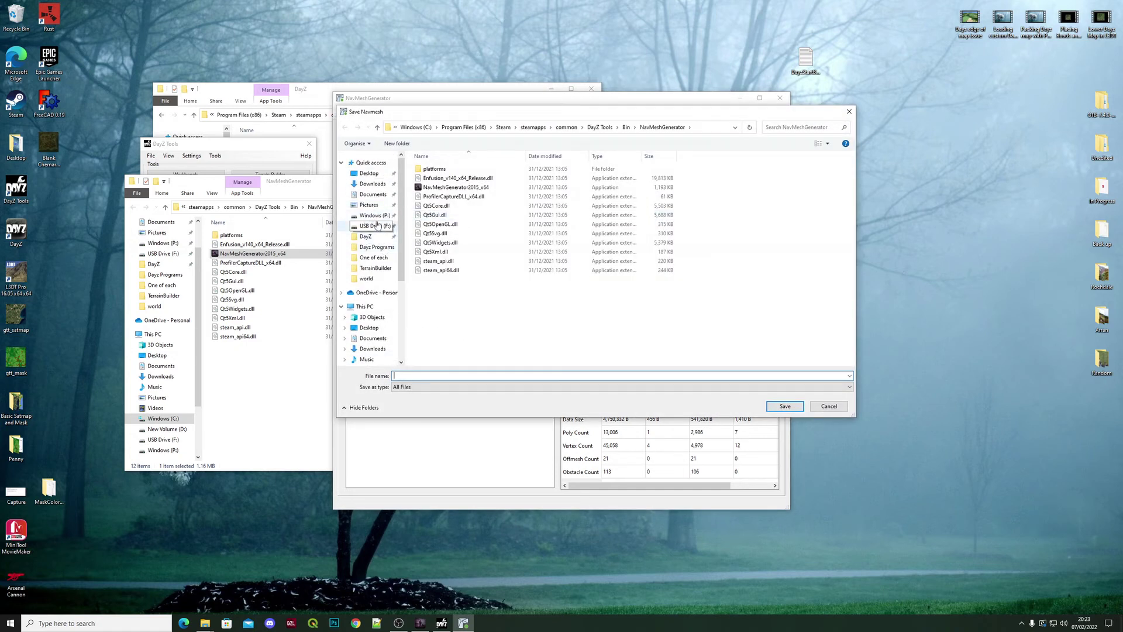
left_click(375, 216)
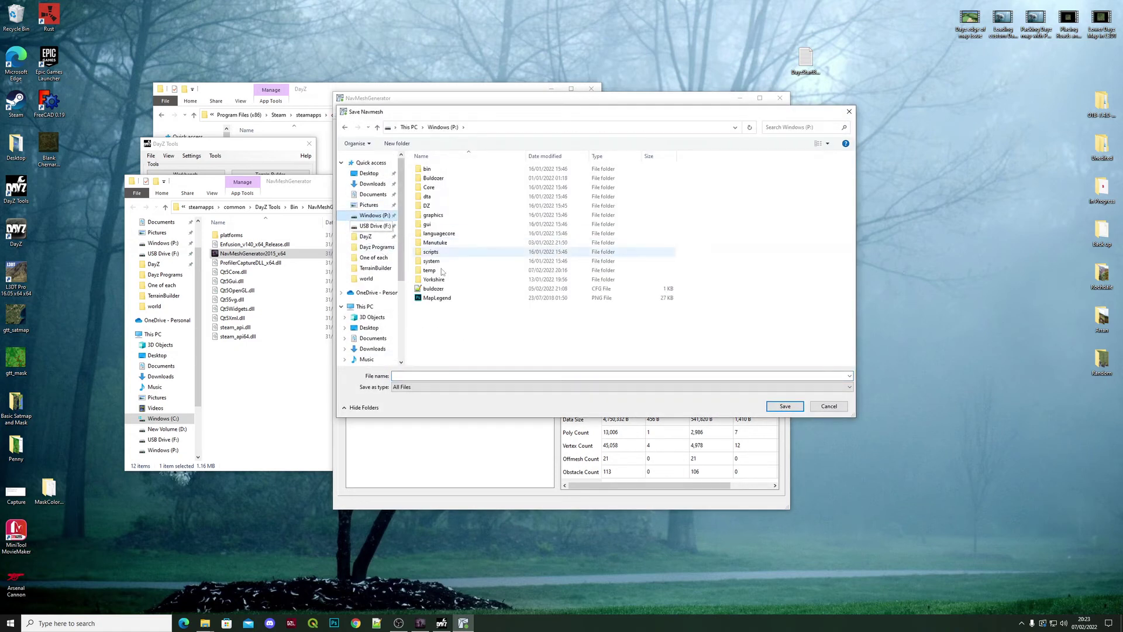
double_click(435, 280)
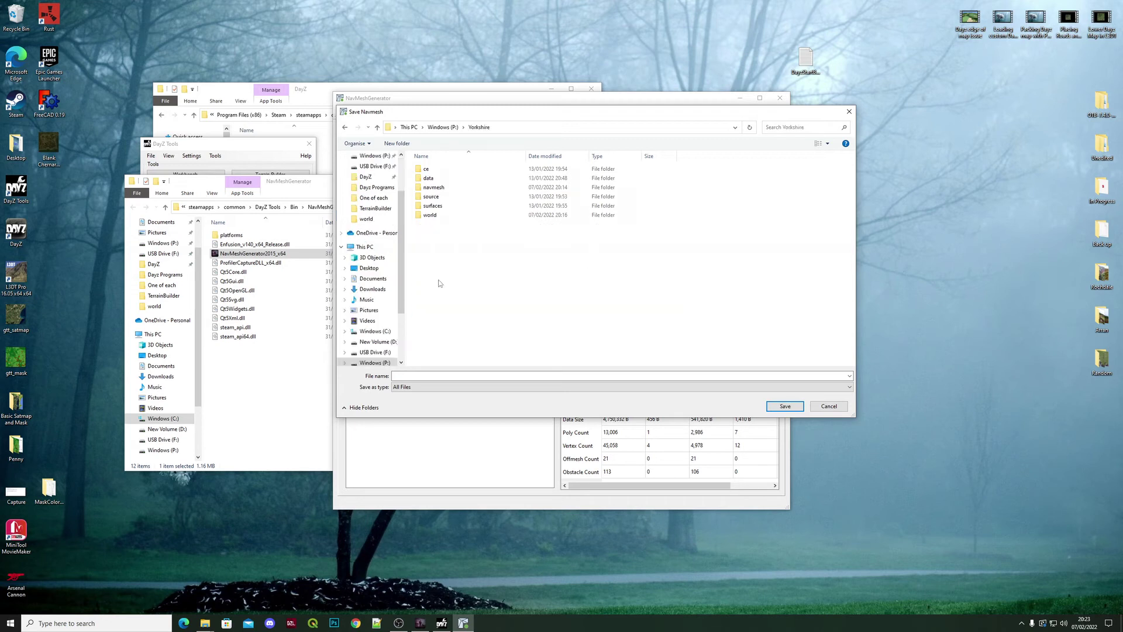
double_click(434, 188)
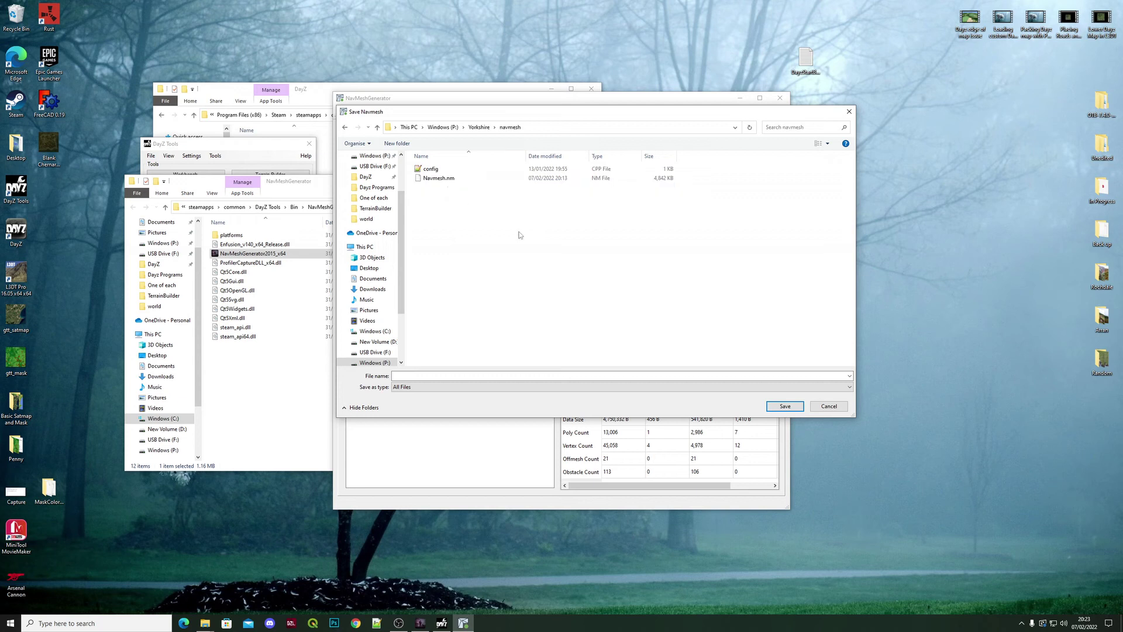
left_click(442, 180)
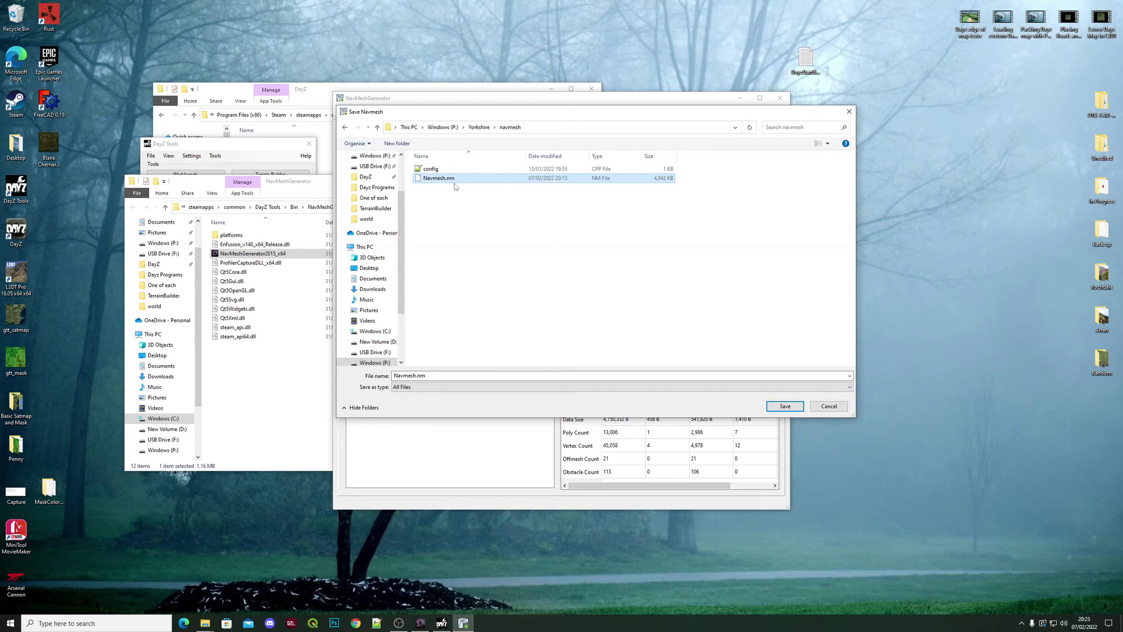
key("Return")
left_click(601, 346)
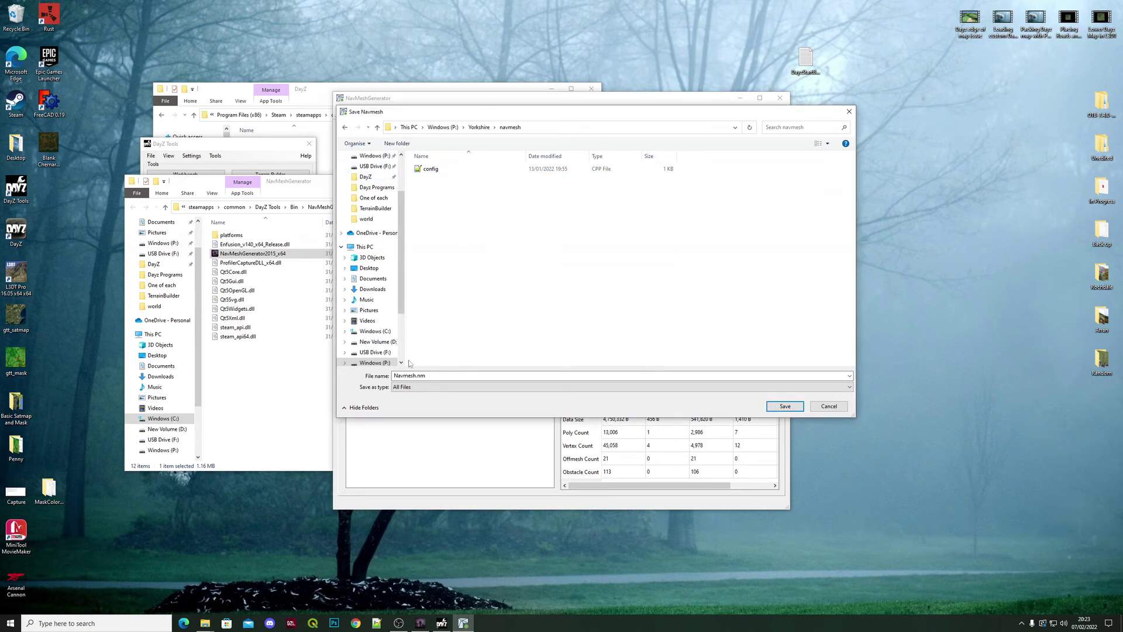
Step: Save the generated navmesh as Navmesh.nm in the Yorkshire navmesh folder, allowing replacement of the old file
left_click(443, 378)
left_click(795, 409)
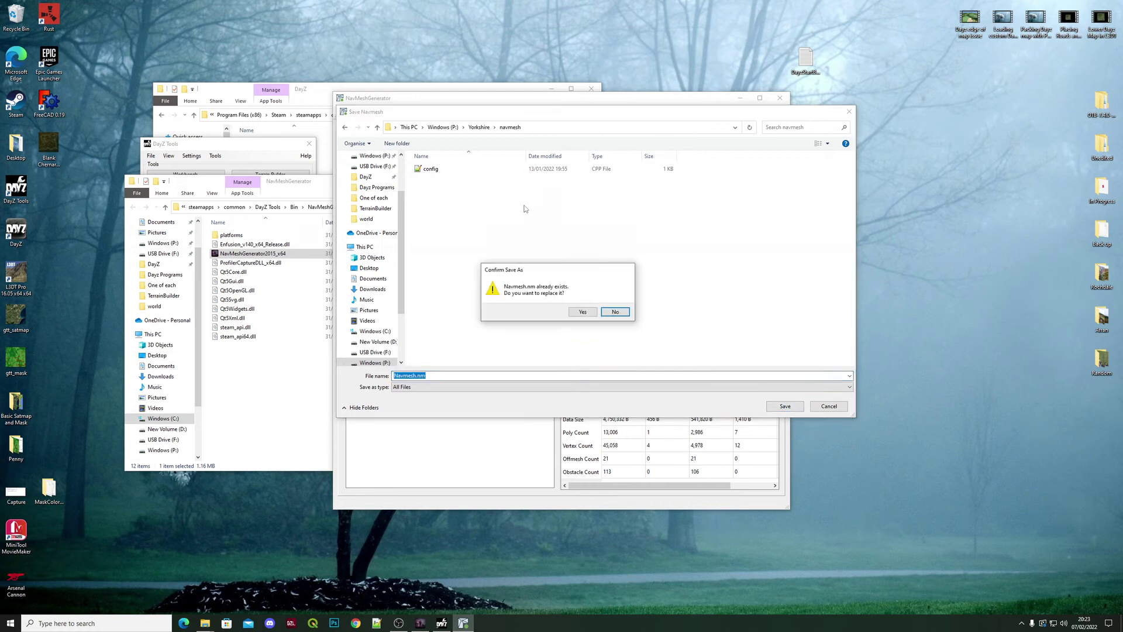
left_click(580, 313)
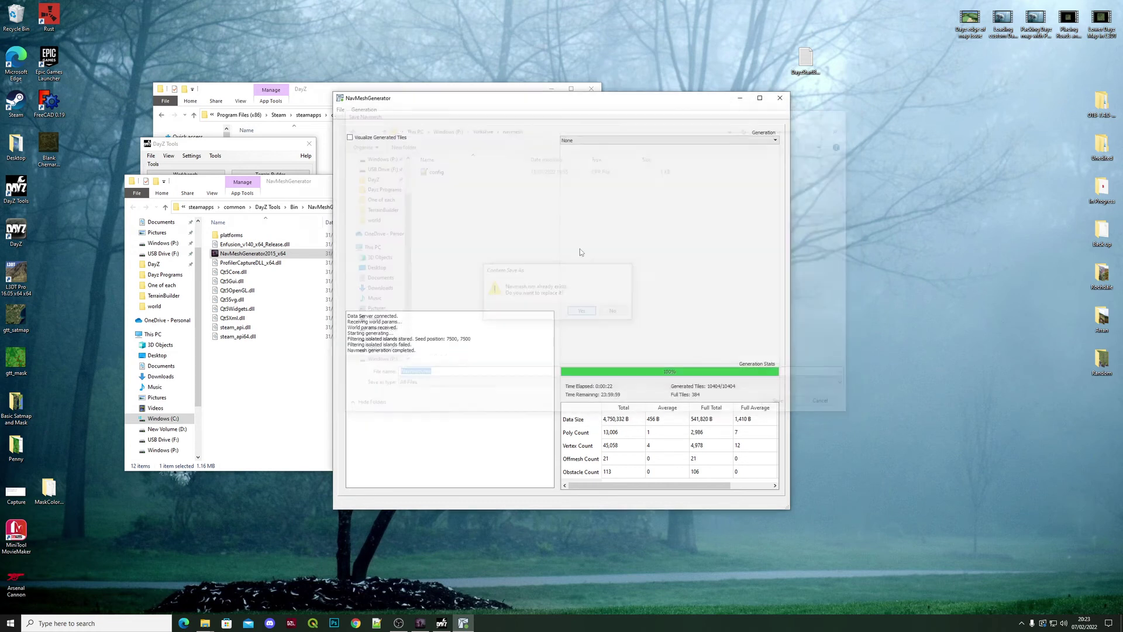
Step: Close the NavMeshGenerator, its folder, the server console, the DayZ folder and DayZ Tools
left_click(780, 98)
left_click(563, 181)
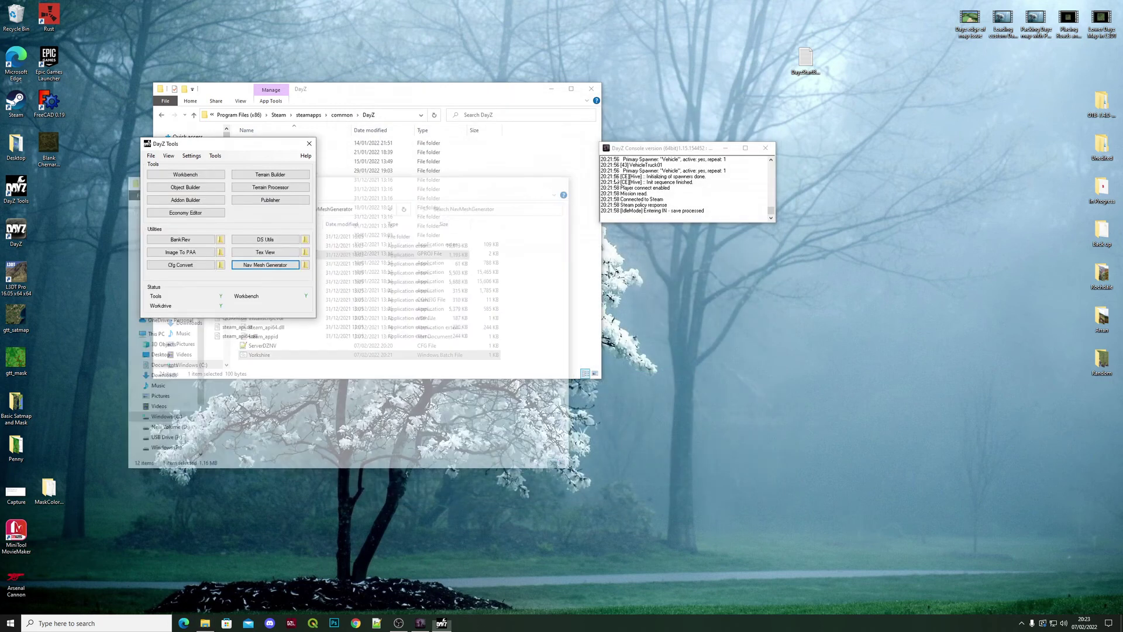
left_click(766, 148)
left_click(591, 90)
left_click(309, 144)
Step: Open the config file in P:\Yorkshire\world with the text editor
left_click(205, 623)
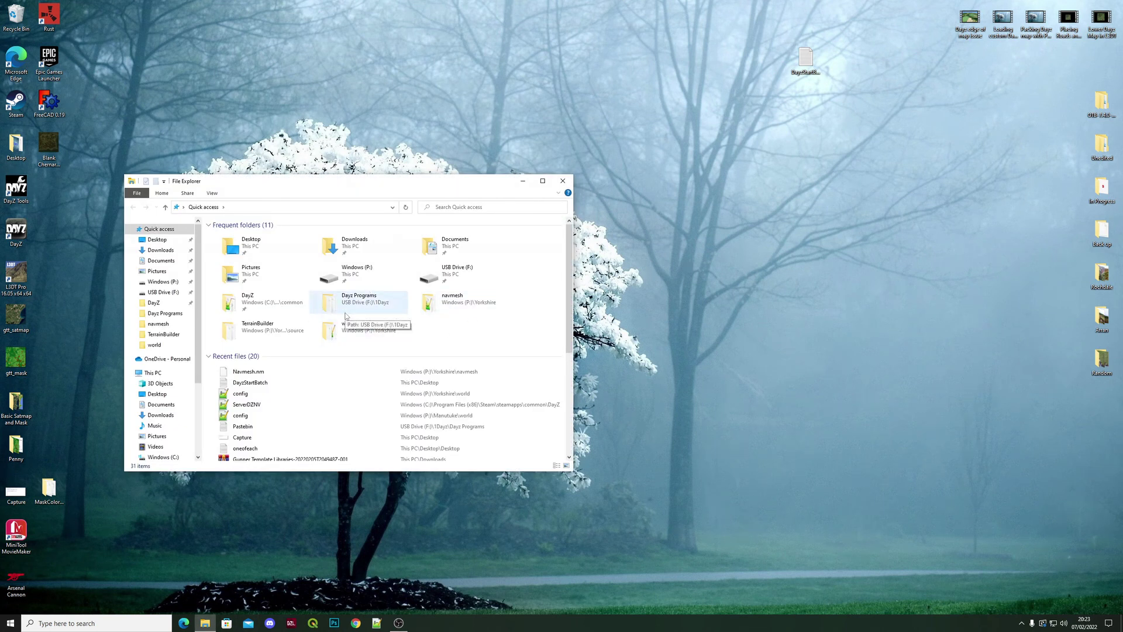
double_click(350, 272)
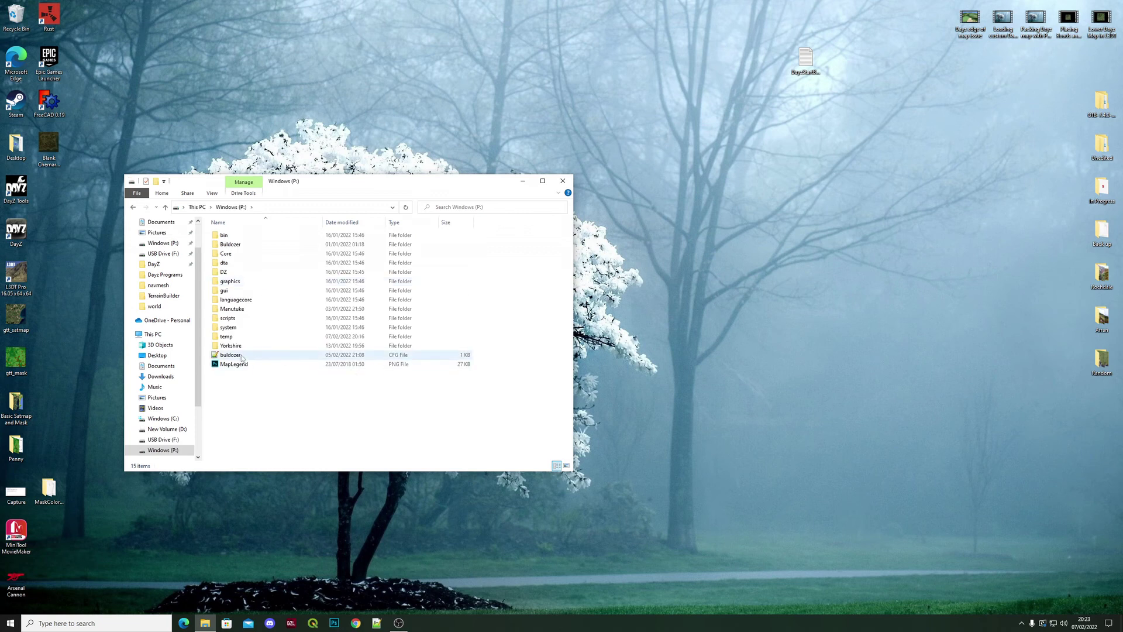
double_click(231, 345)
double_click(241, 282)
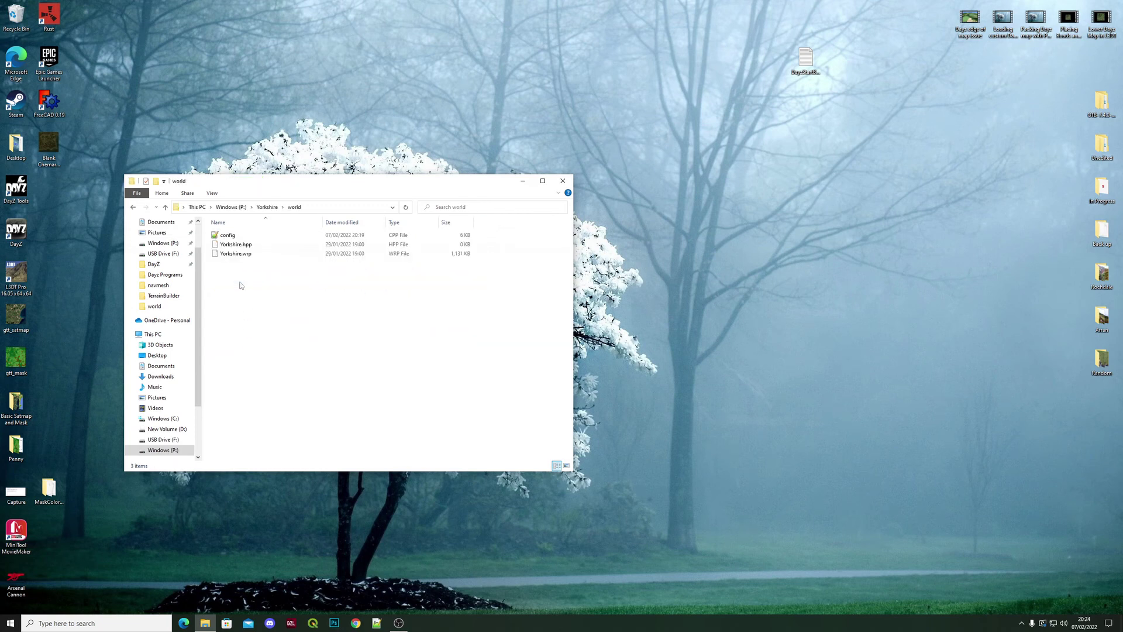
double_click(228, 235)
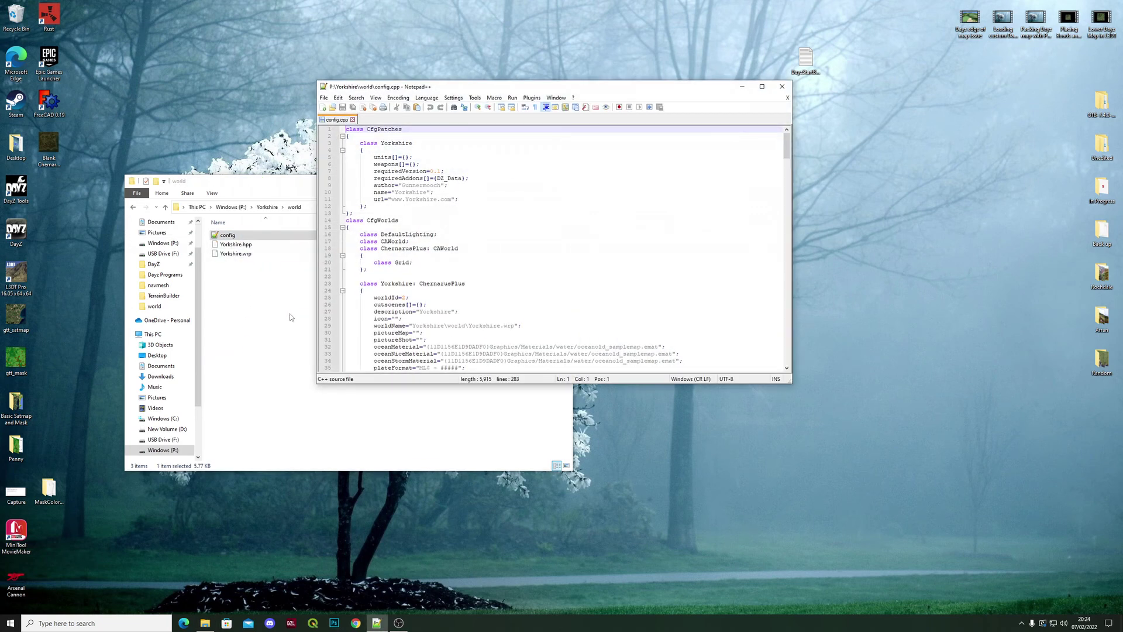
Step: In class Navmesh of config.cpp, capitalise the file name in navmeshName so it reads Navmesh.nm
scroll(501, 288, "down", 20)
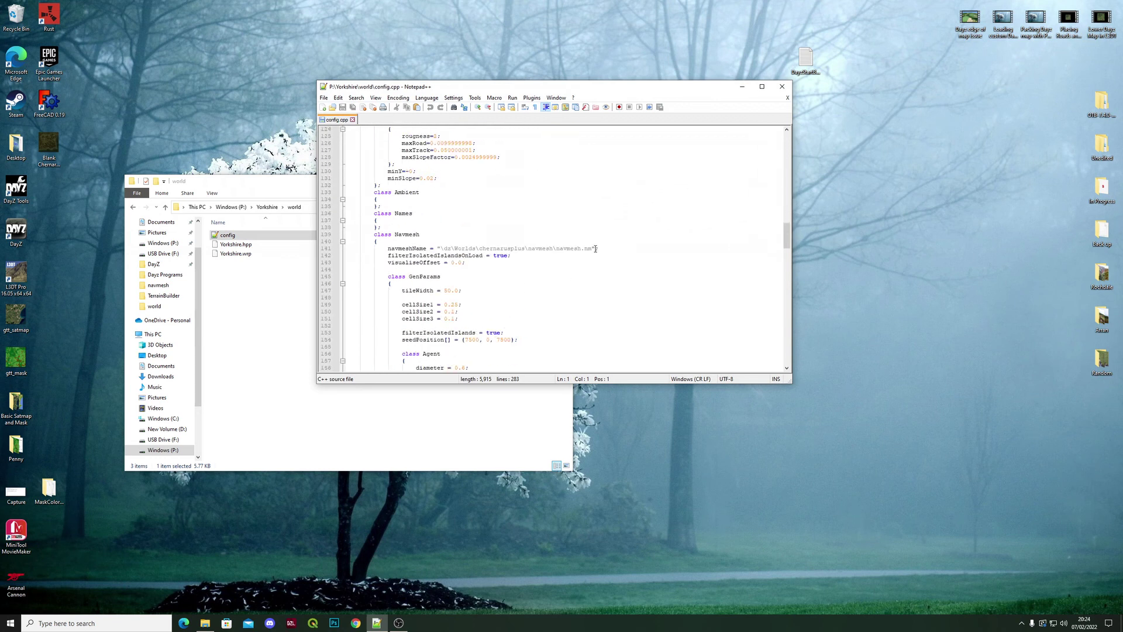
left_click(603, 248)
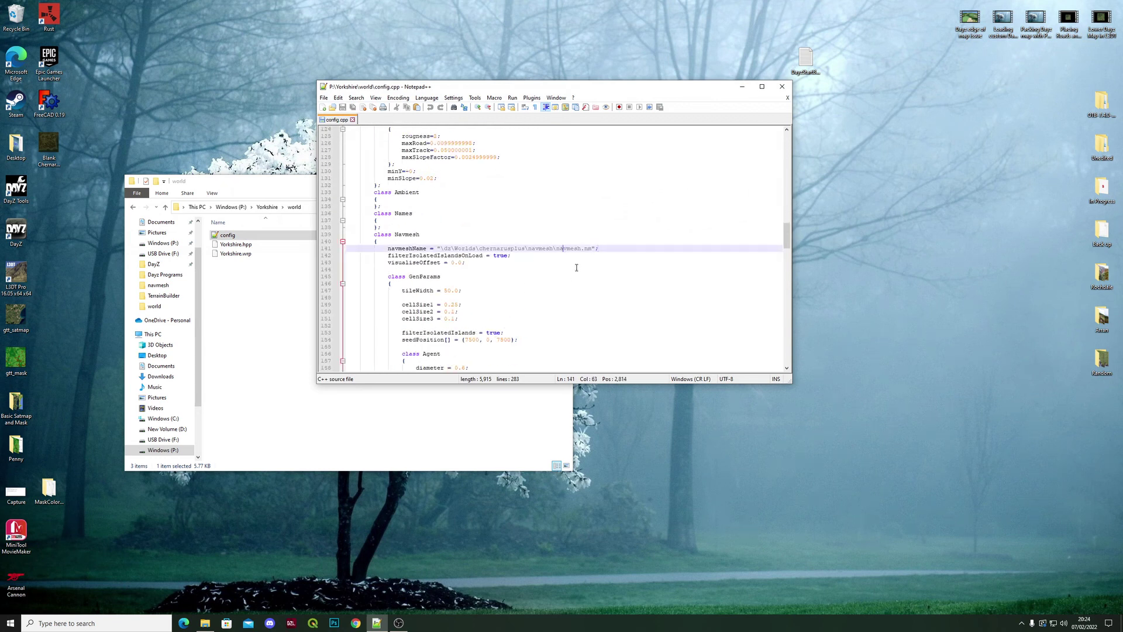
key("Delete")
type("N")
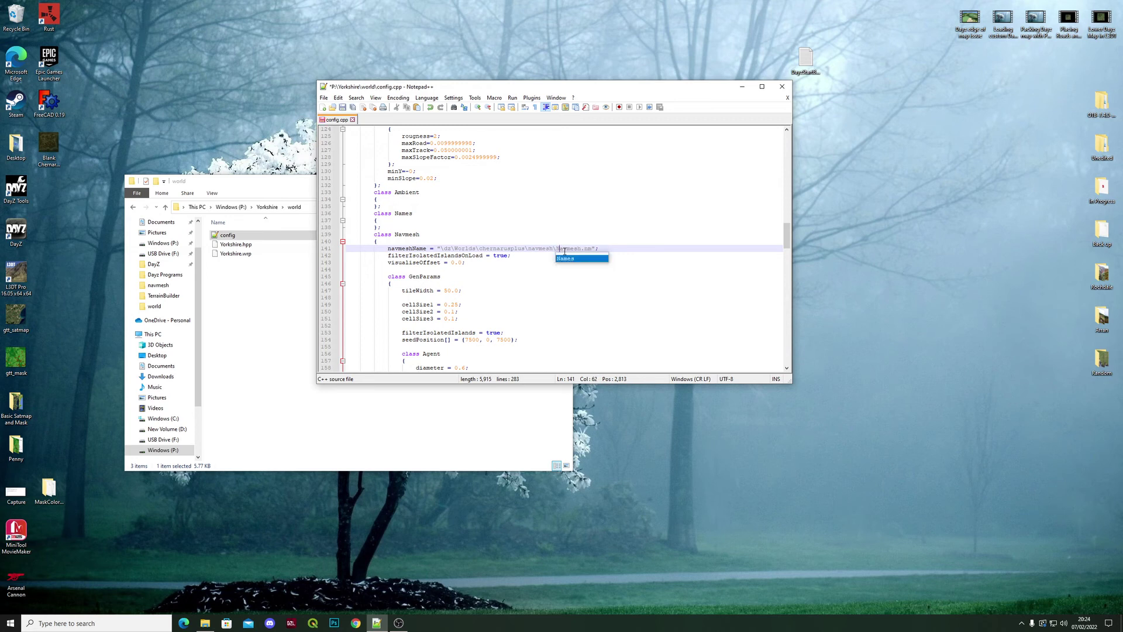
left_click(574, 228)
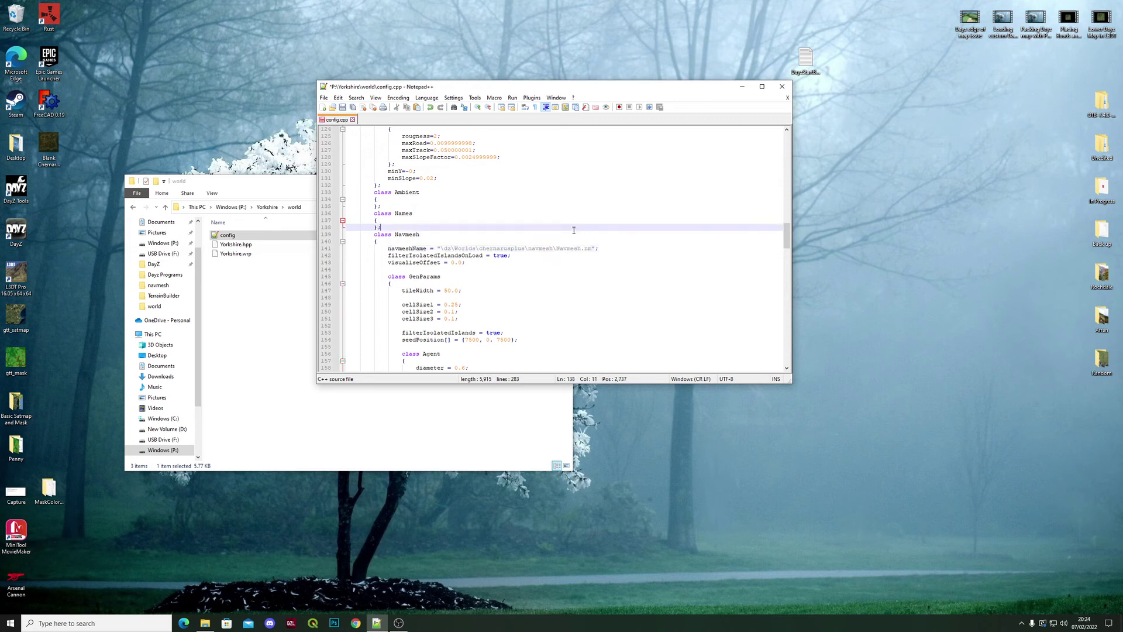
Step: Replace the dz\Worlds\chernarusplus part of navmeshName with Yorkshire, giving the path \Yorkshire\navmesh\Navmesh.nm
double_click(530, 249)
left_click(572, 264)
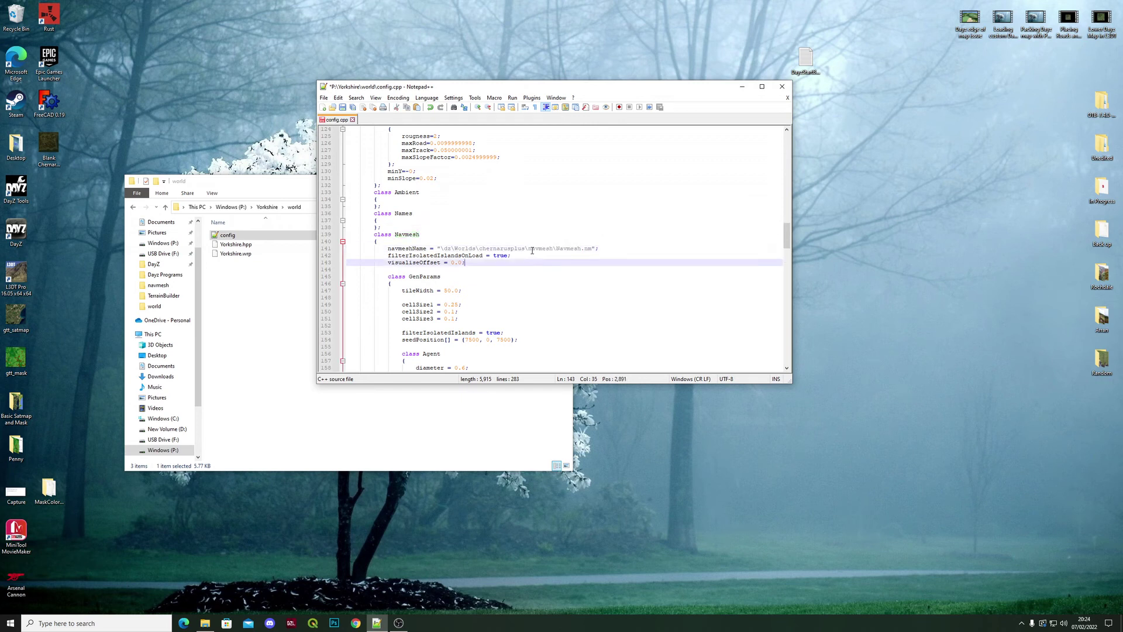
left_click_drag(528, 249, 454, 247)
key("Down")
key("Down")
key("Down")
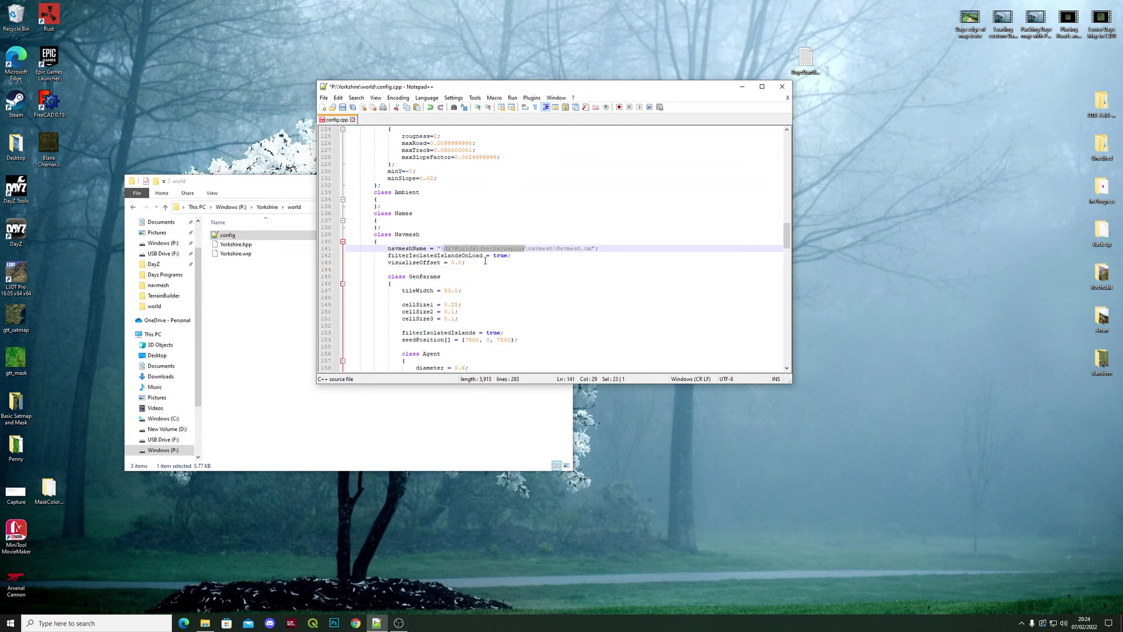
type("Yorkshire")
left_click(522, 218)
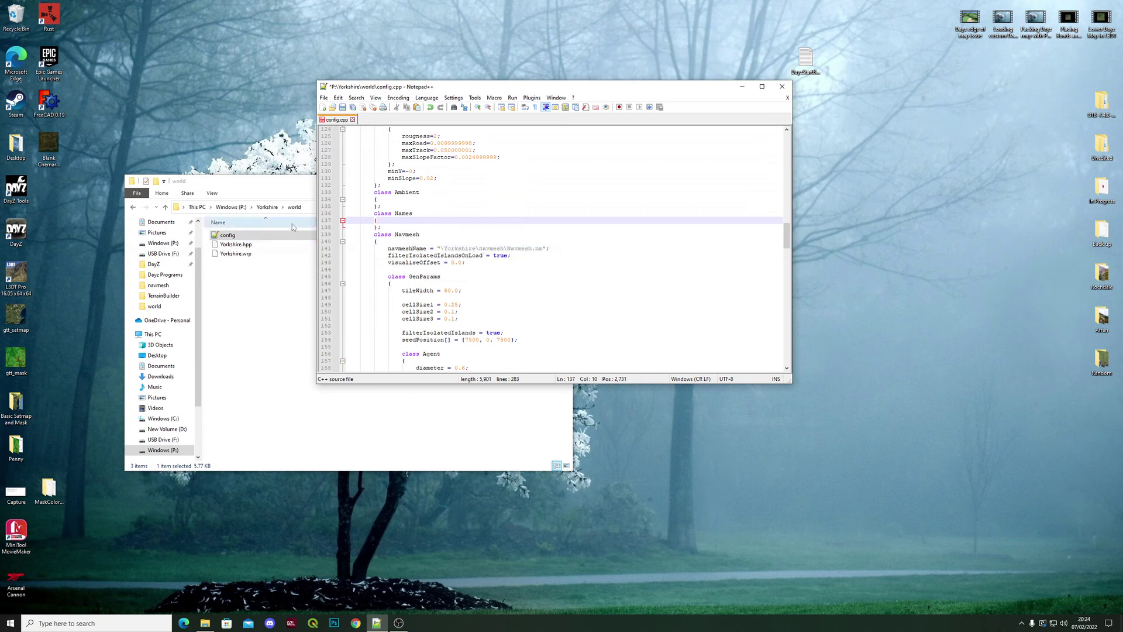
Step: Open the P:\Yorkshire\navmesh folder beside the config.cpp editor and check the navmeshName path against the Navmesh.nm file
left_click(266, 207)
left_click_drag(292, 182, 227, 176)
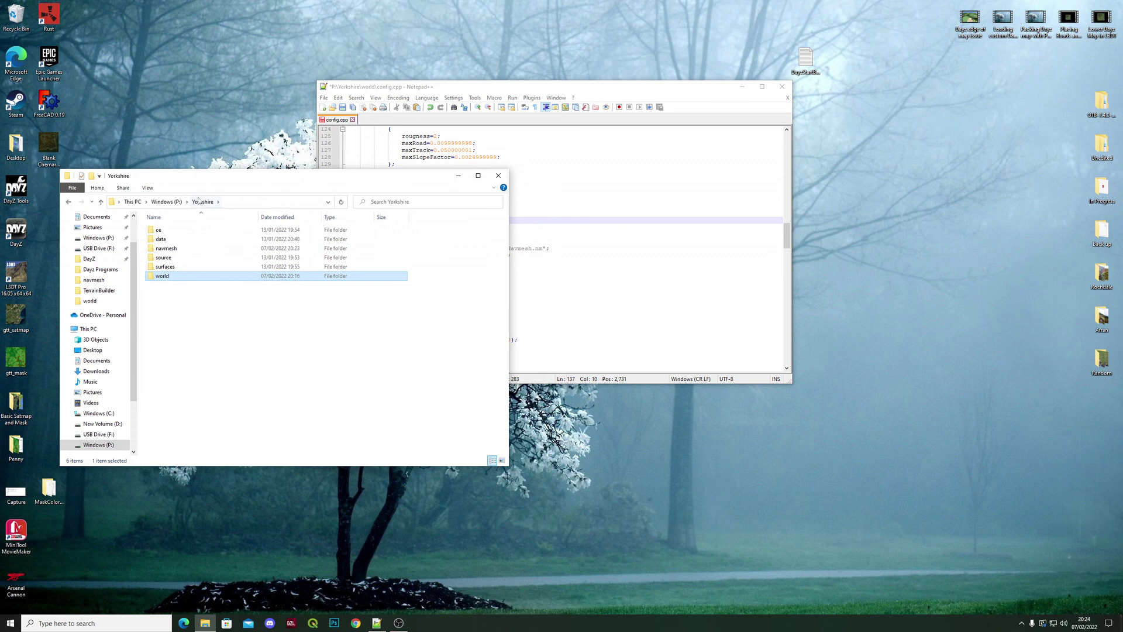
double_click(165, 249)
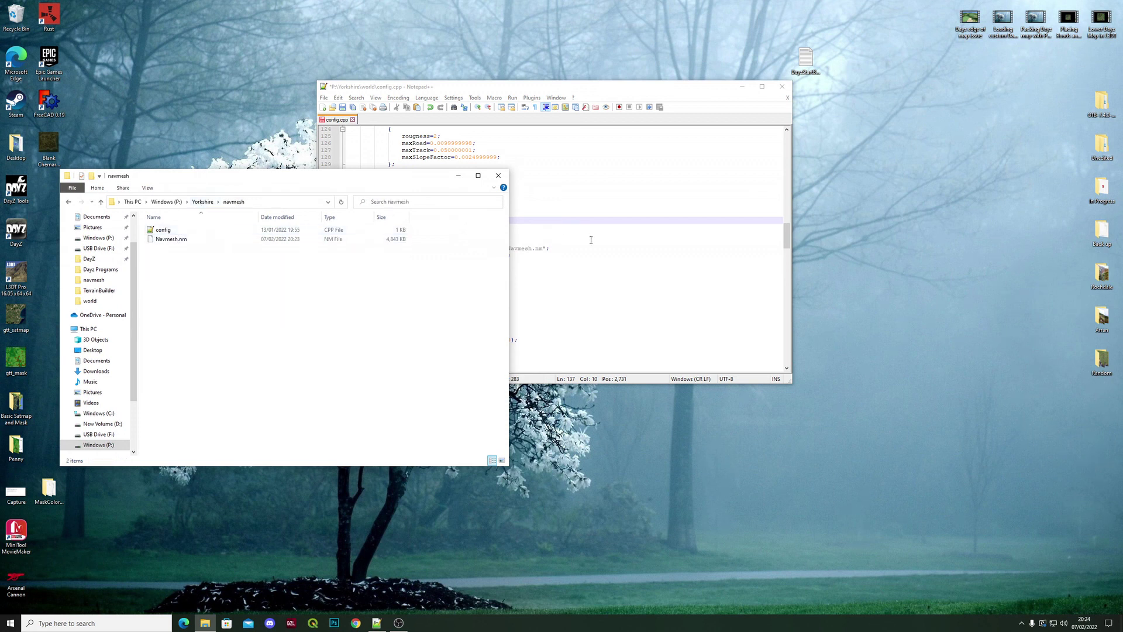
left_click(592, 270)
left_click_drag(551, 86, 659, 136)
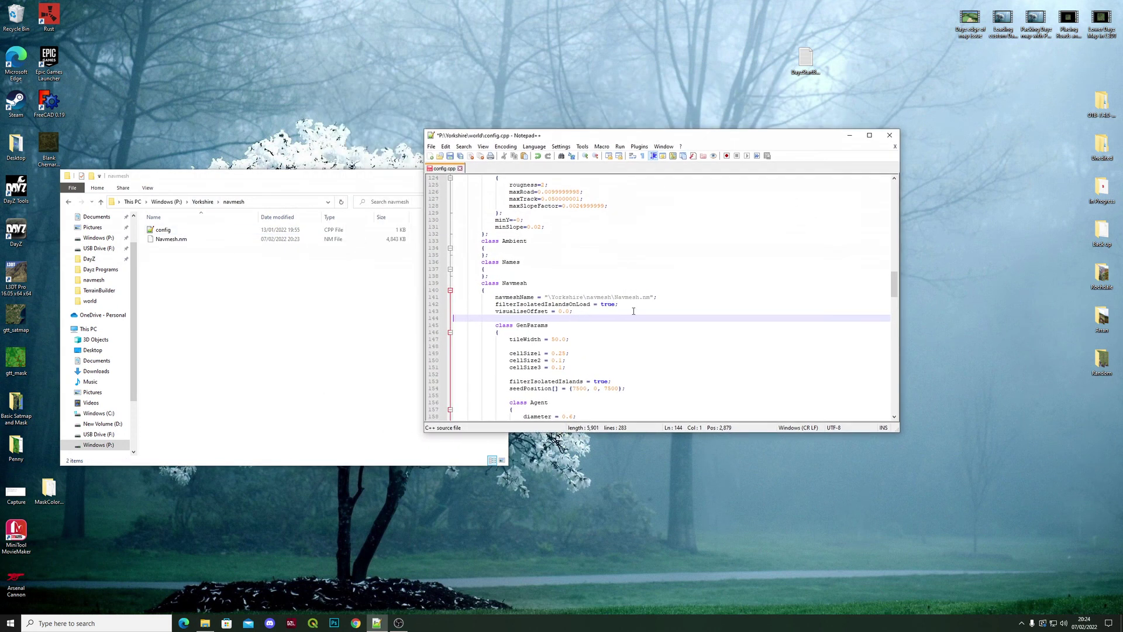
Step: Close config.cpp with its changes saved, and close the text editor and the navmesh folder
left_click(461, 169)
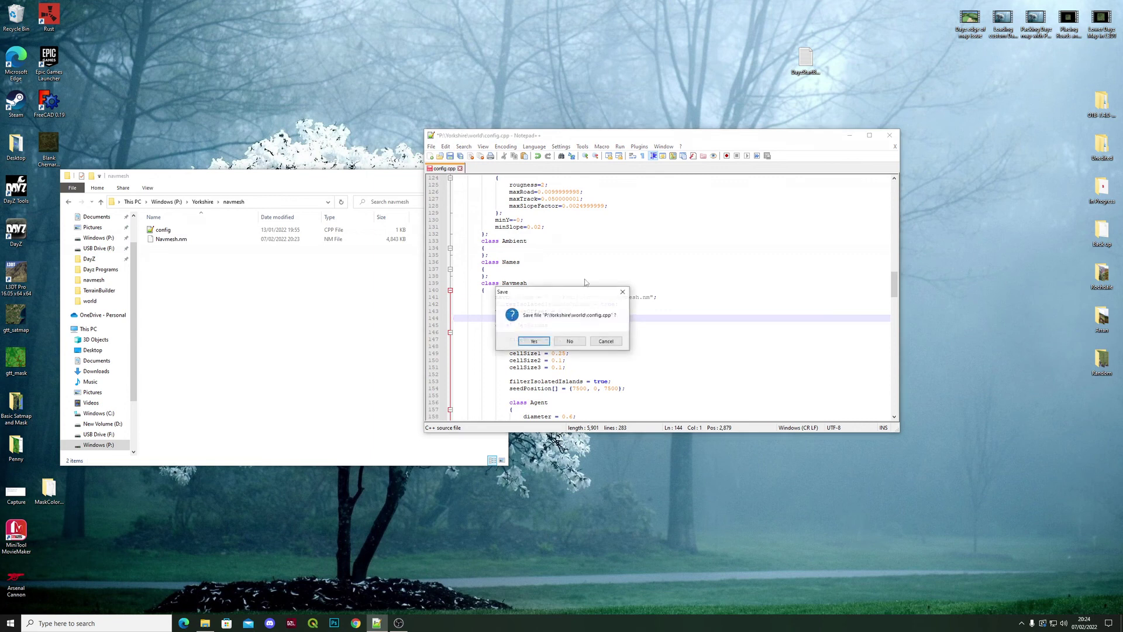
left_click(534, 343)
left_click(890, 137)
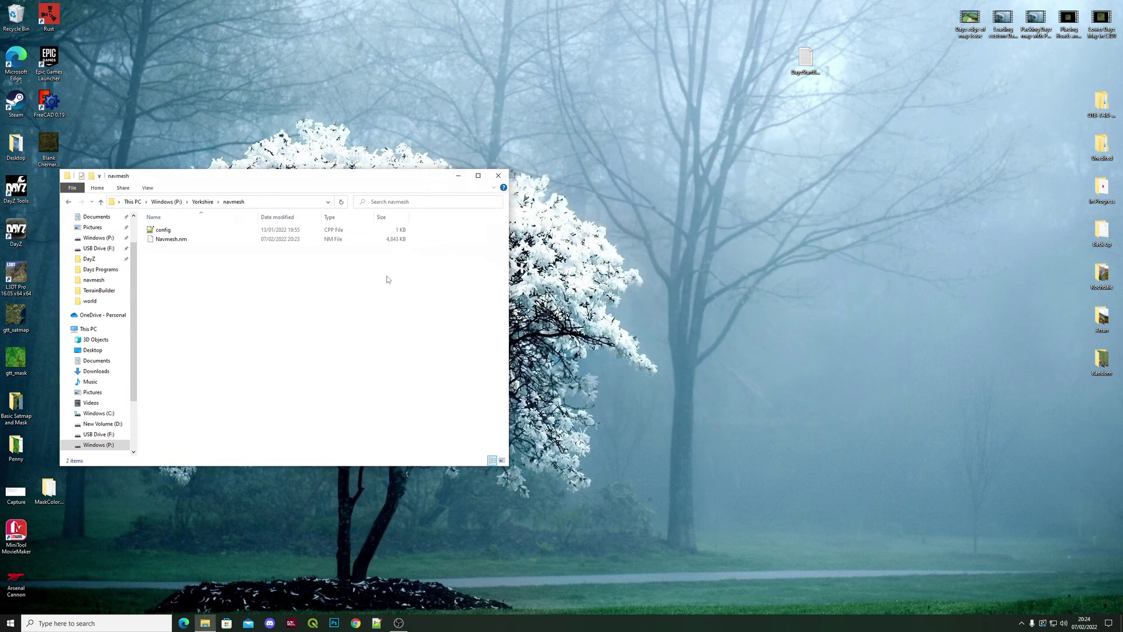
left_click(499, 176)
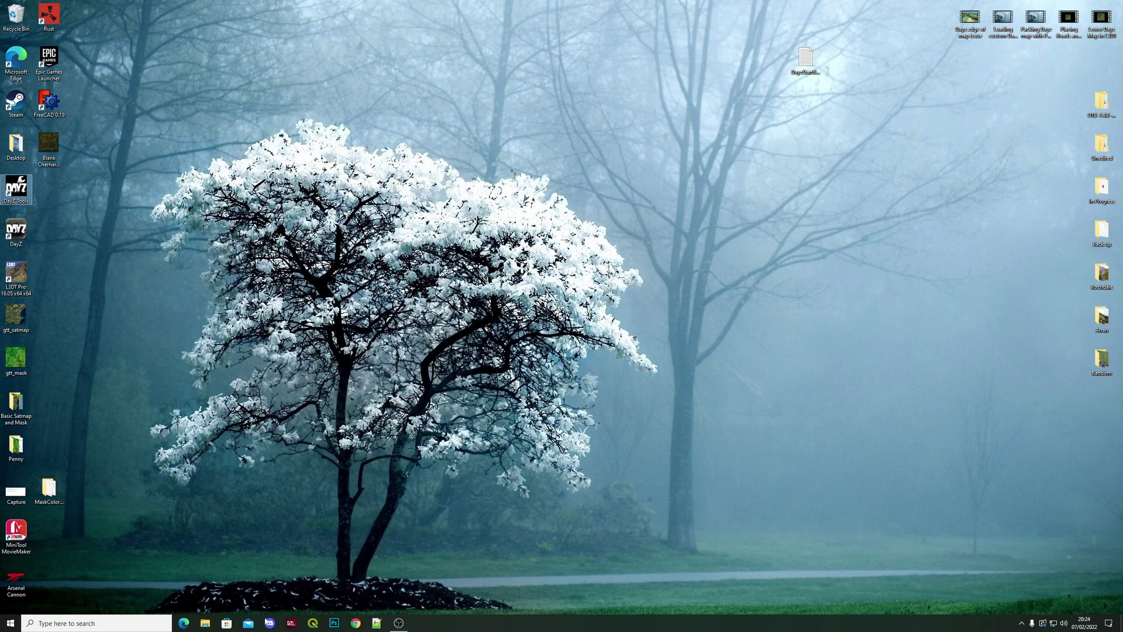
Step: Launch pboProject and crunch the P:\Yorkshire source folder with Full Build enabled to pack the map
left_click(120, 623)
type("pbo")
key("Return")
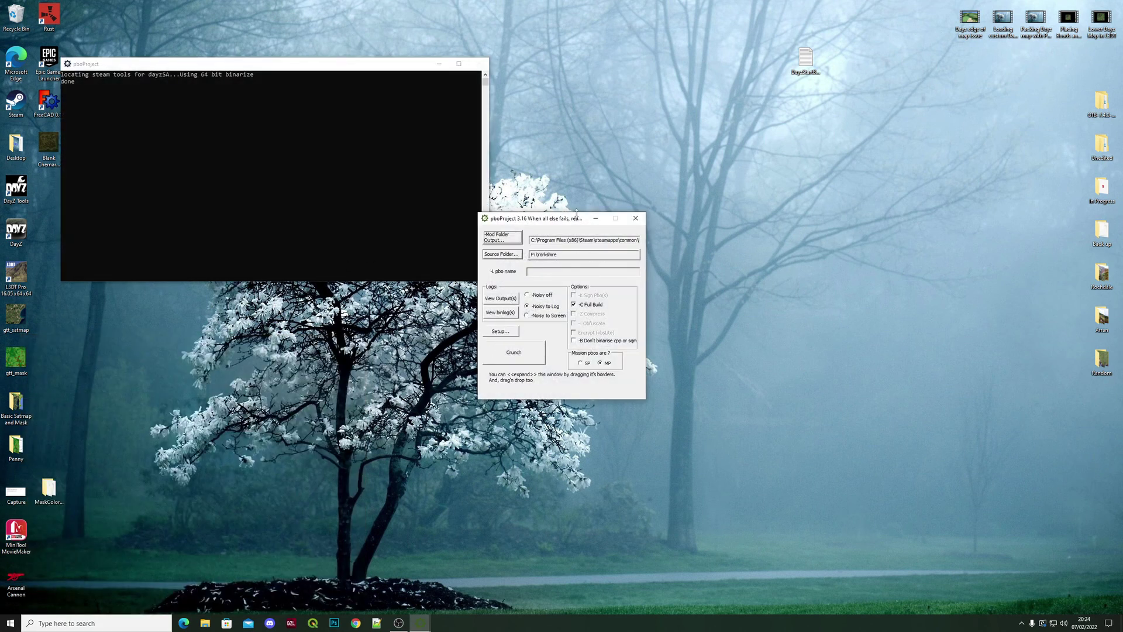
left_click_drag(577, 214, 474, 207)
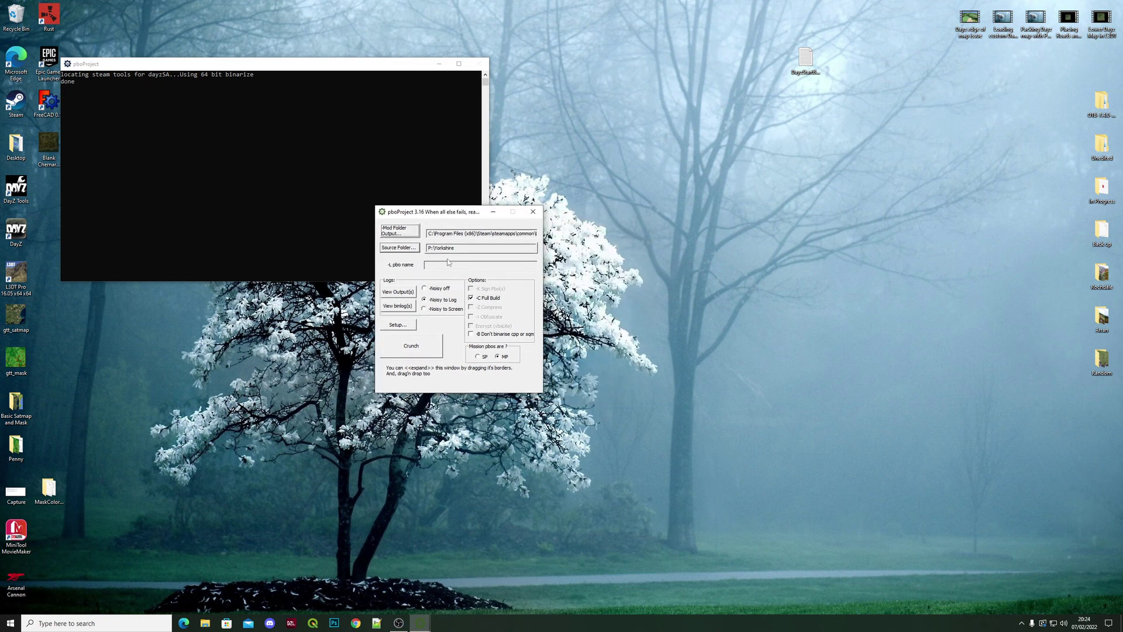
left_click(420, 348)
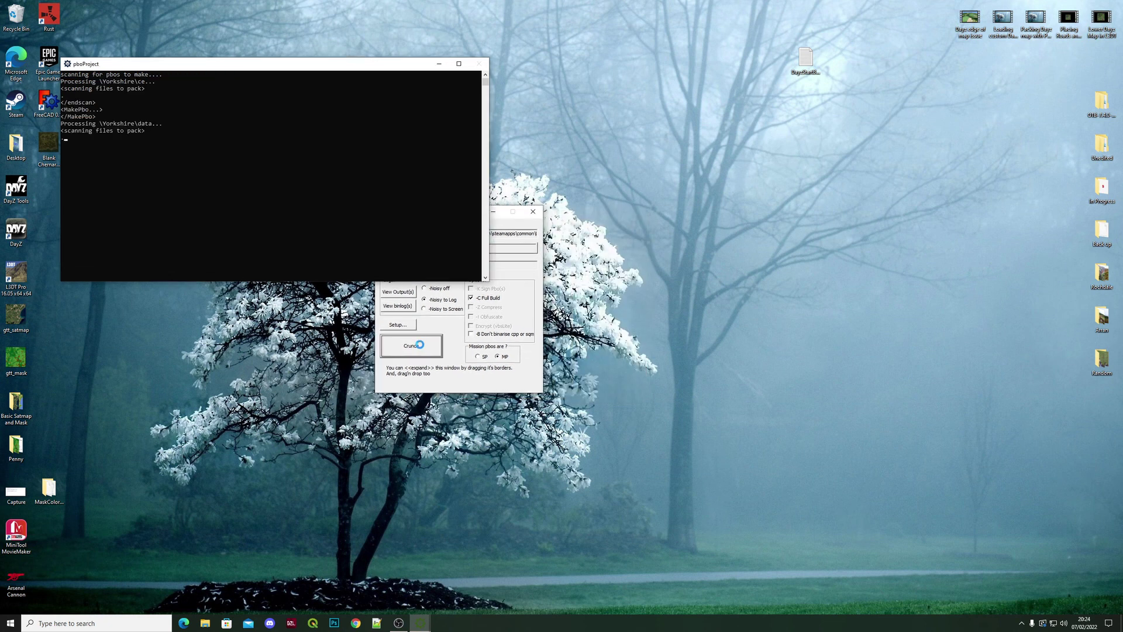